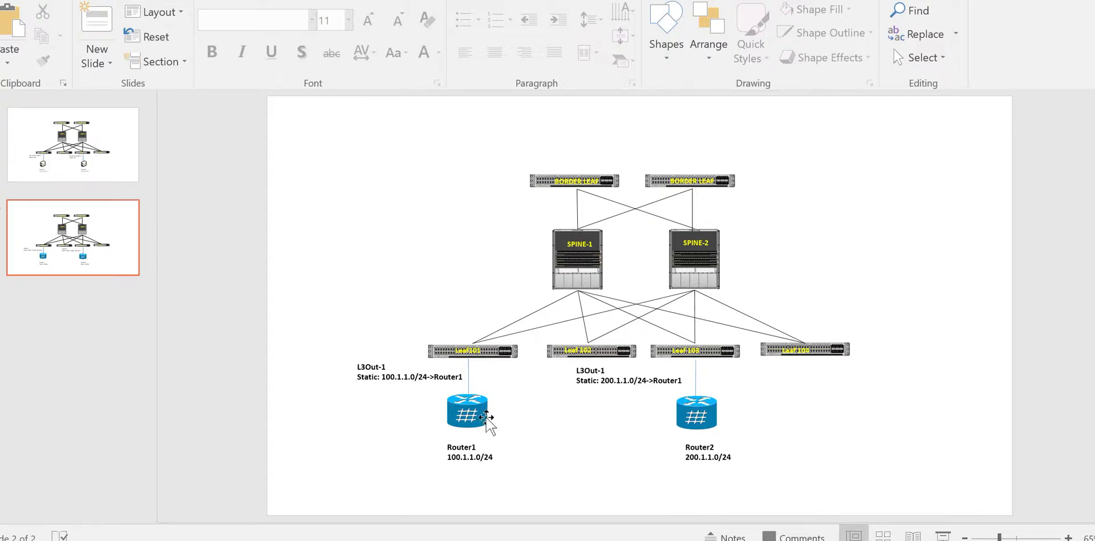
# Relabel the second leaf's box to L3Out-2 with static route 200.1.1.0/24->Router2
pyautogui.click(485, 420)
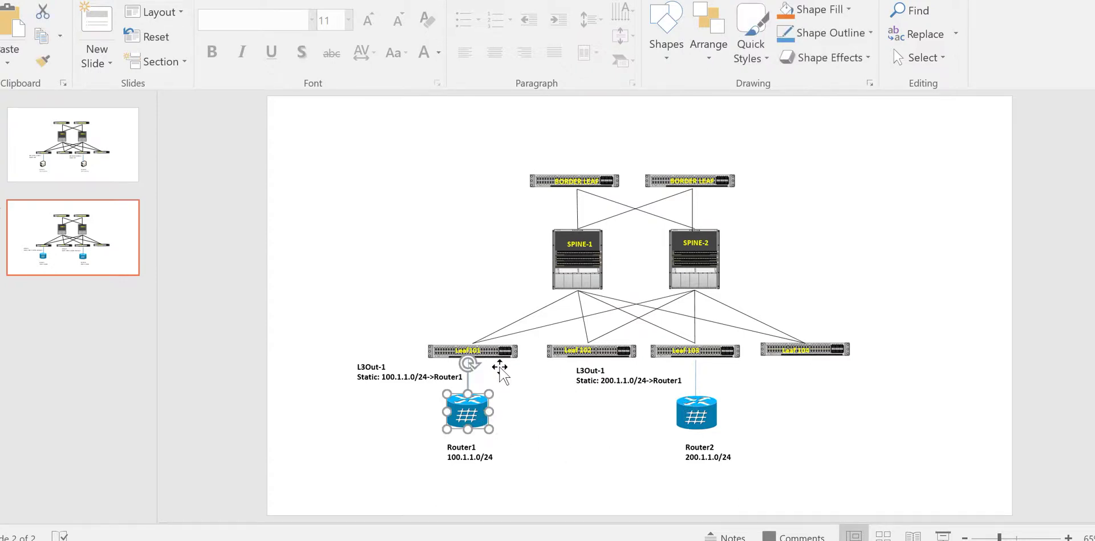
pyautogui.click(711, 414)
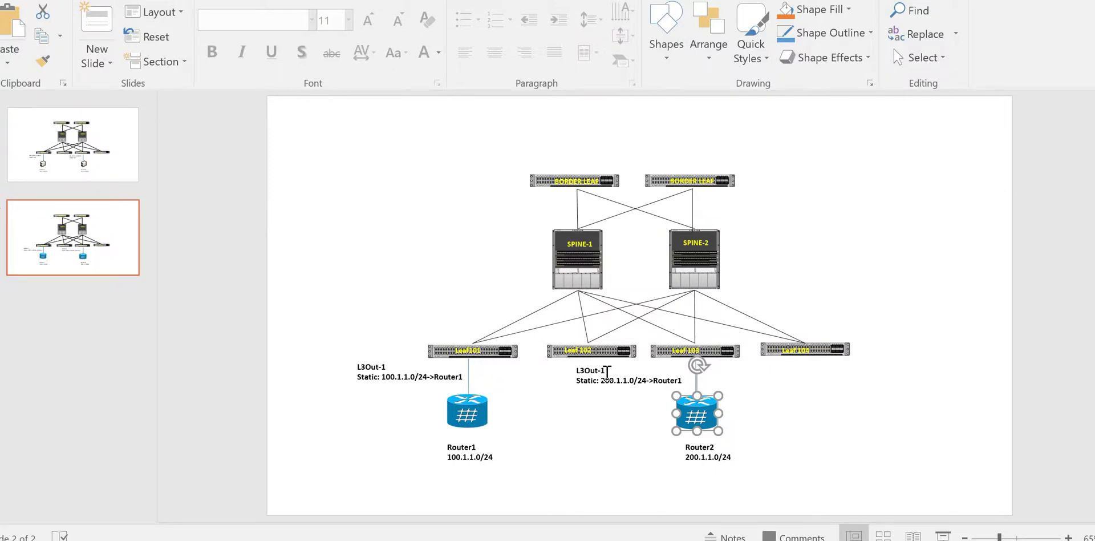
pyautogui.click(607, 373)
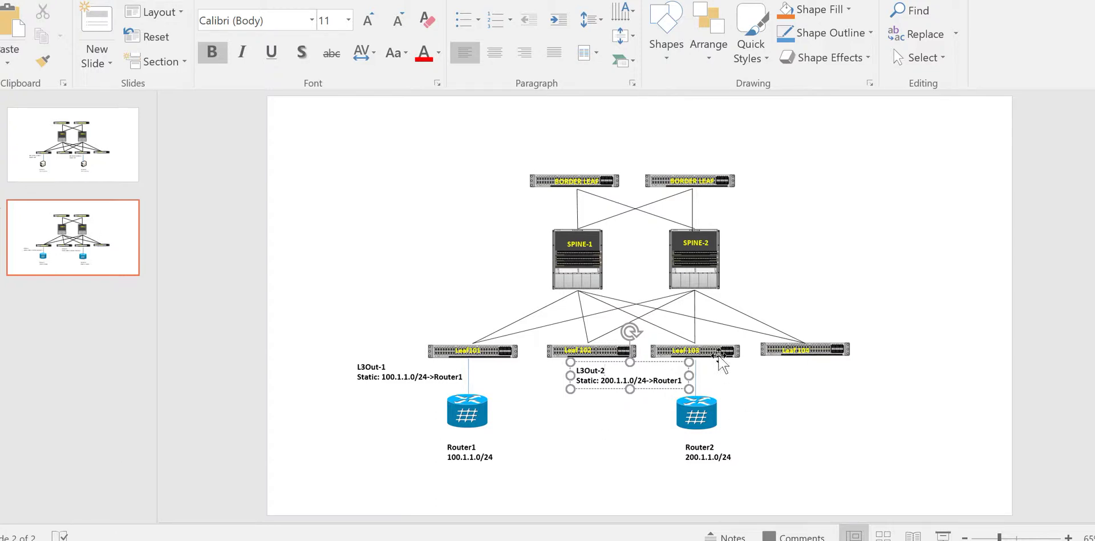
pyautogui.click(717, 398)
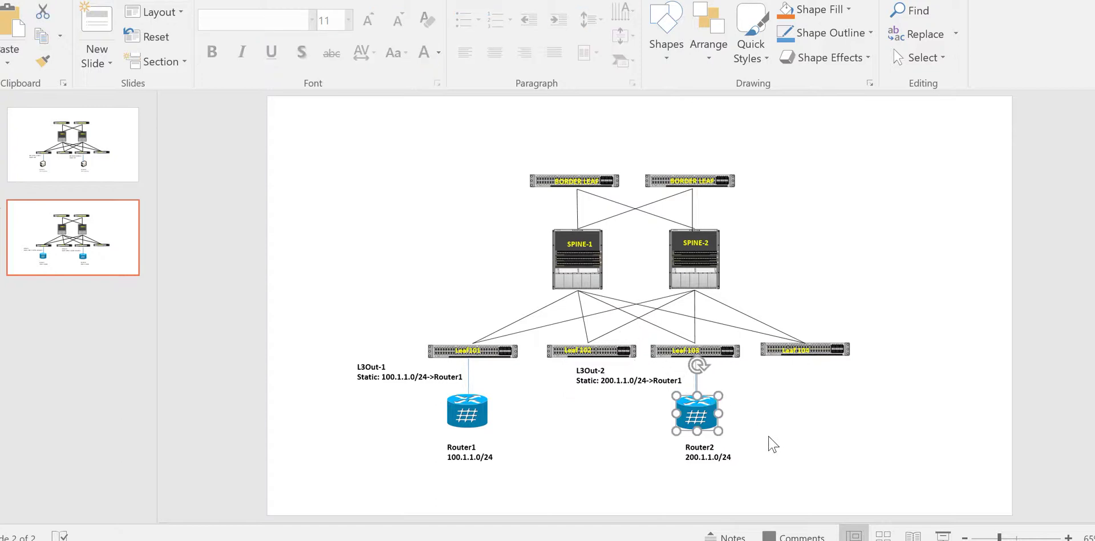
pyautogui.click(681, 380)
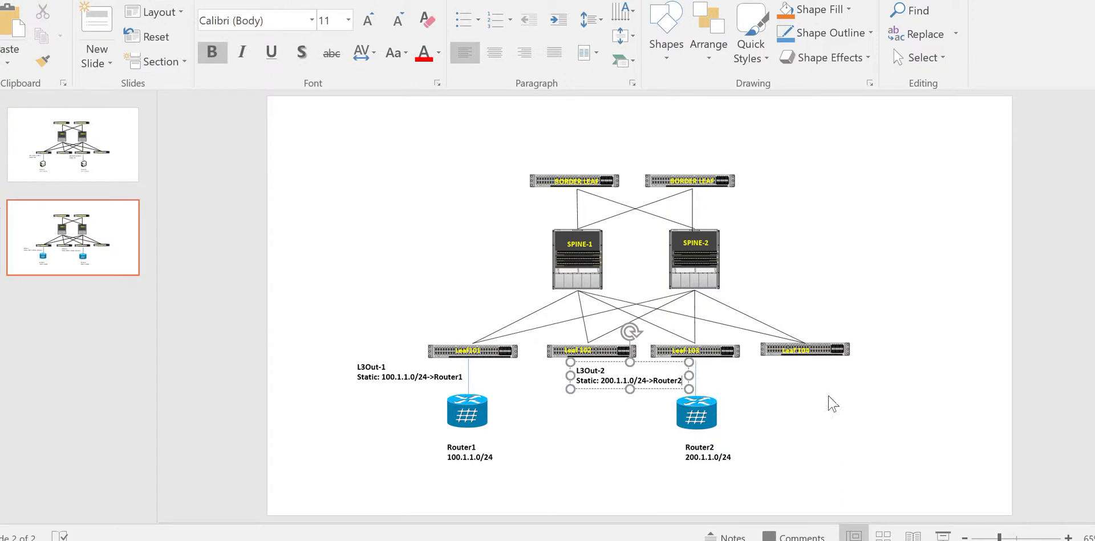
pyautogui.click(819, 428)
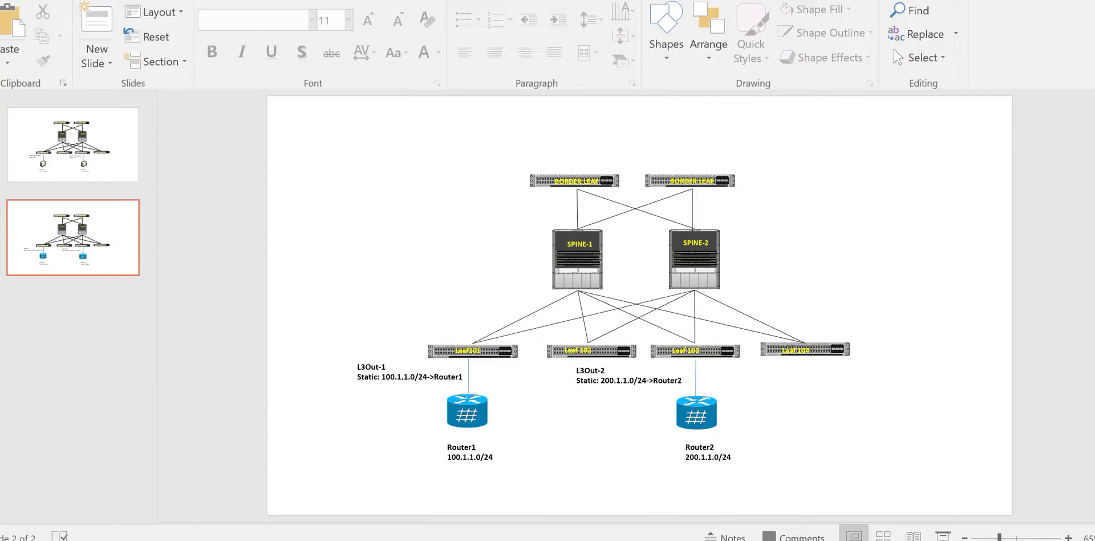
# Bring up the APIC browser, dismiss What's New and close the Bookmarks sidebar
pyautogui.click(627, 494)
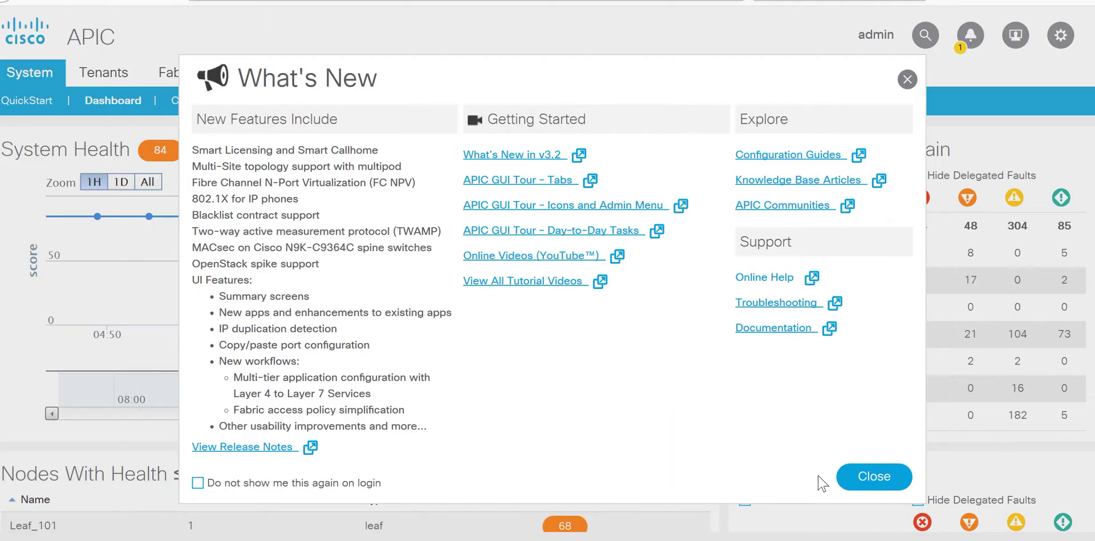
pyautogui.click(859, 479)
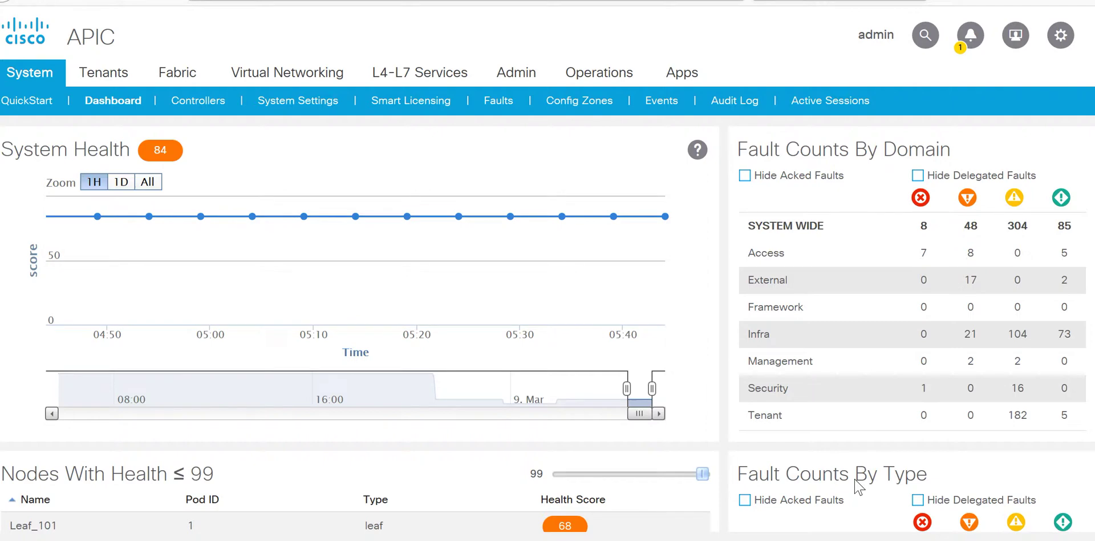
pyautogui.hotkey('ctrl', 'b')
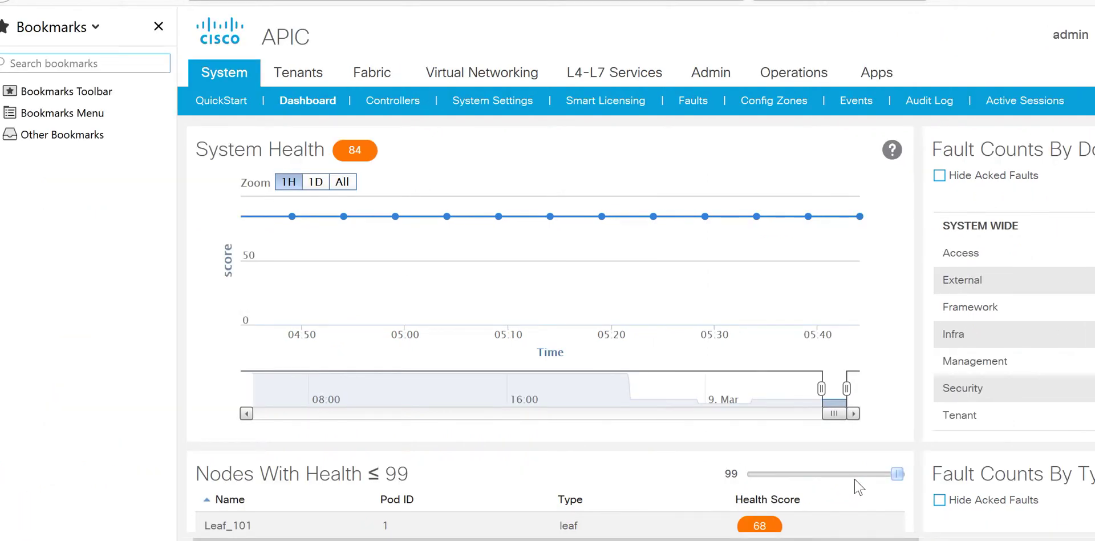
pyautogui.click(158, 26)
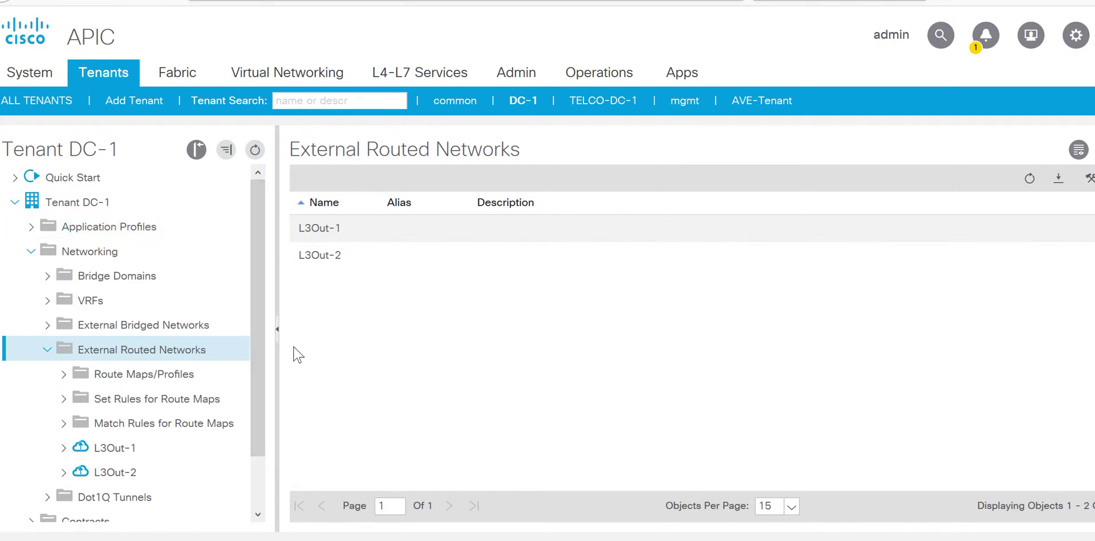
# Check the VRF on the Policy properties of L3Out-1 and L3Out-2
pyautogui.click(140, 450)
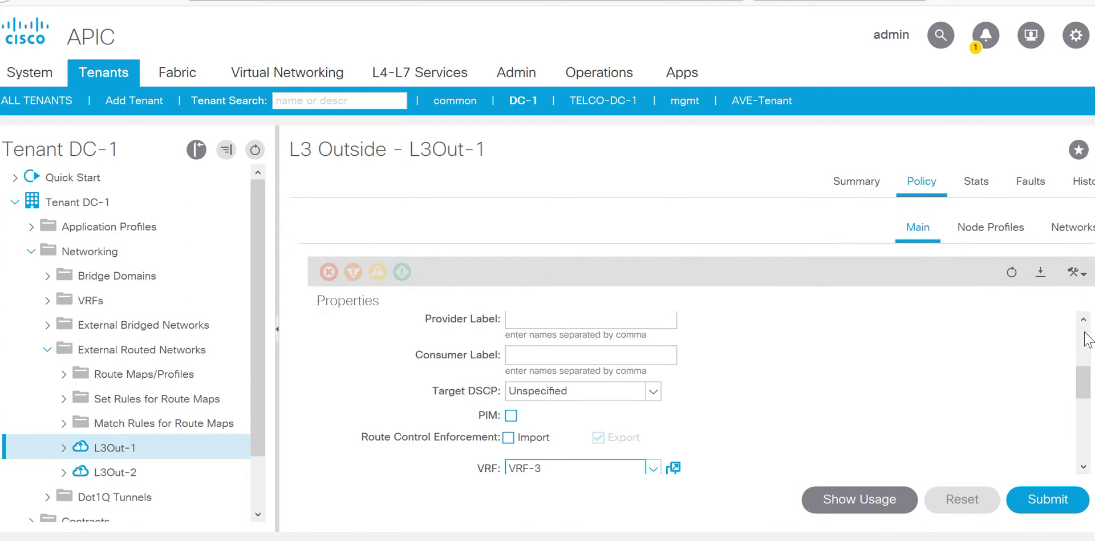
pyautogui.scroll(-2, 888, 379)
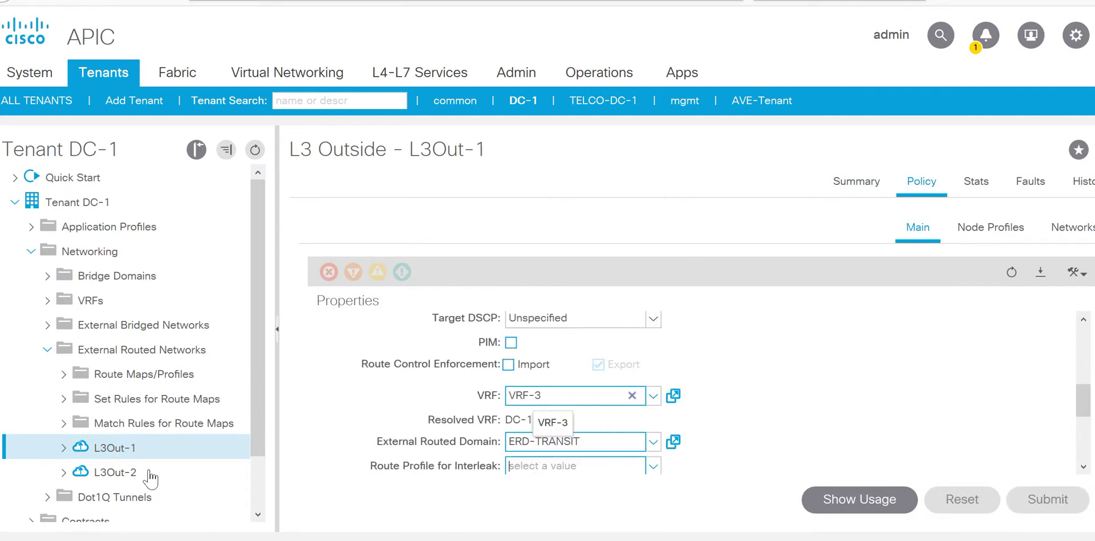
pyautogui.click(125, 471)
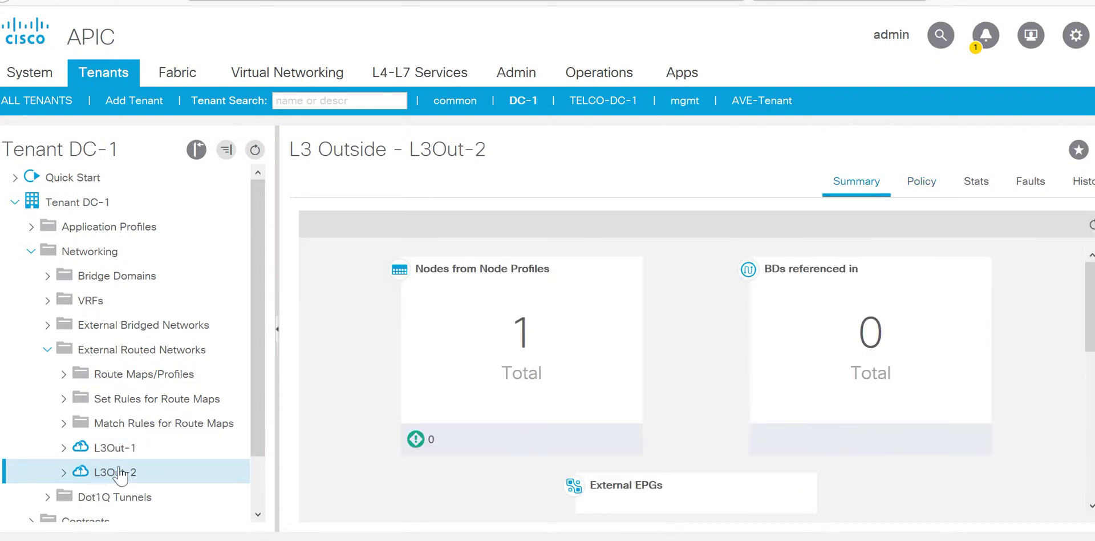
pyautogui.click(928, 187)
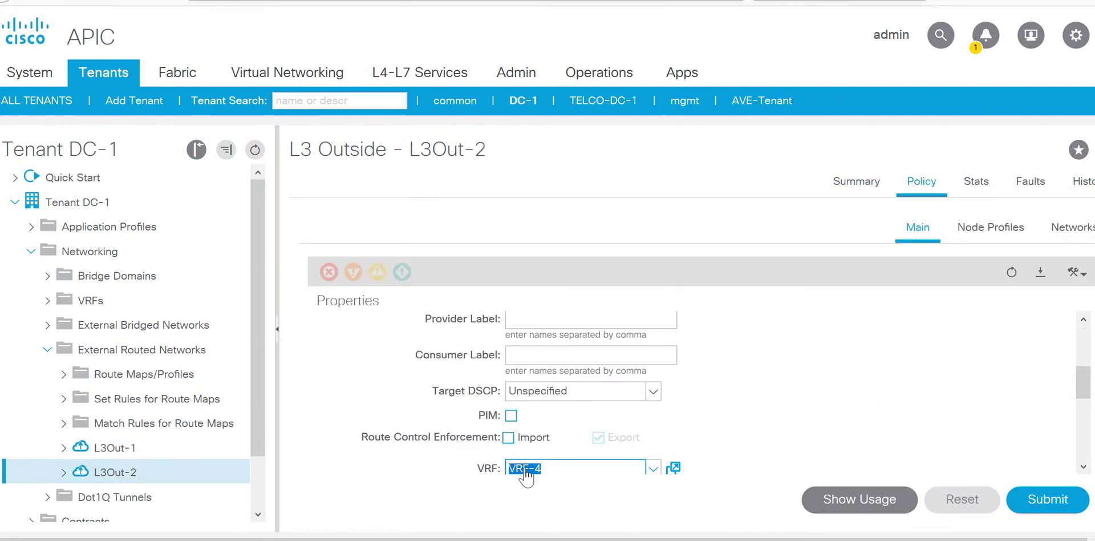
pyautogui.scroll(-2, 955, 353)
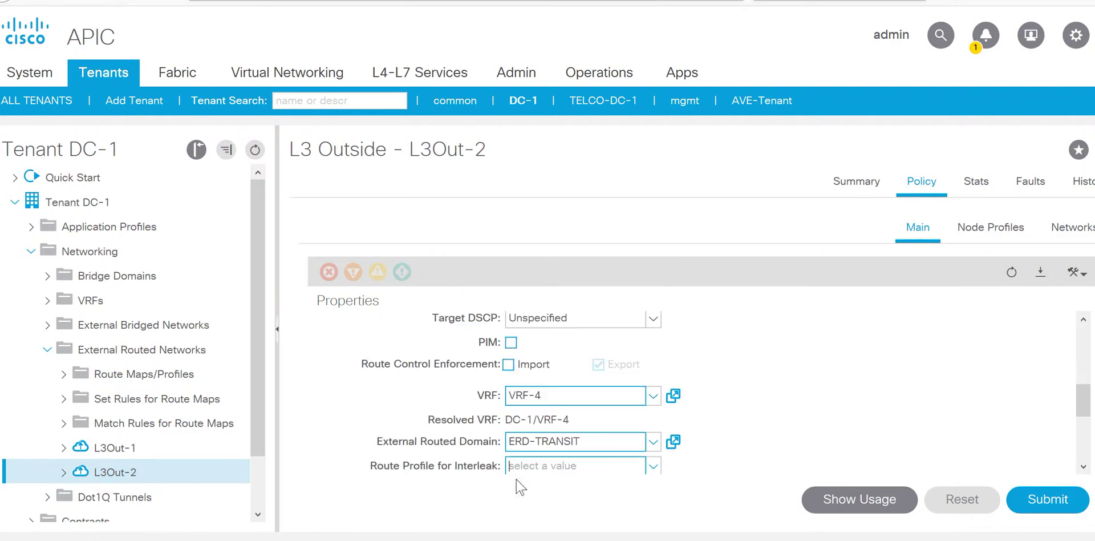
# Open the EPG-L3Out-1 external EPG under L3Out-1 > Networks
pyautogui.click(63, 448)
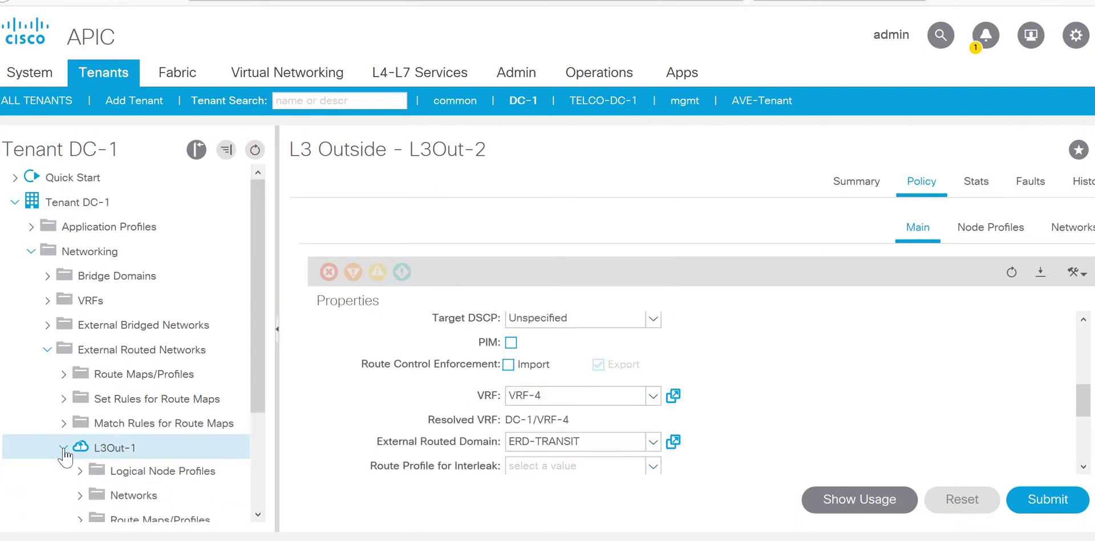
pyautogui.click(79, 497)
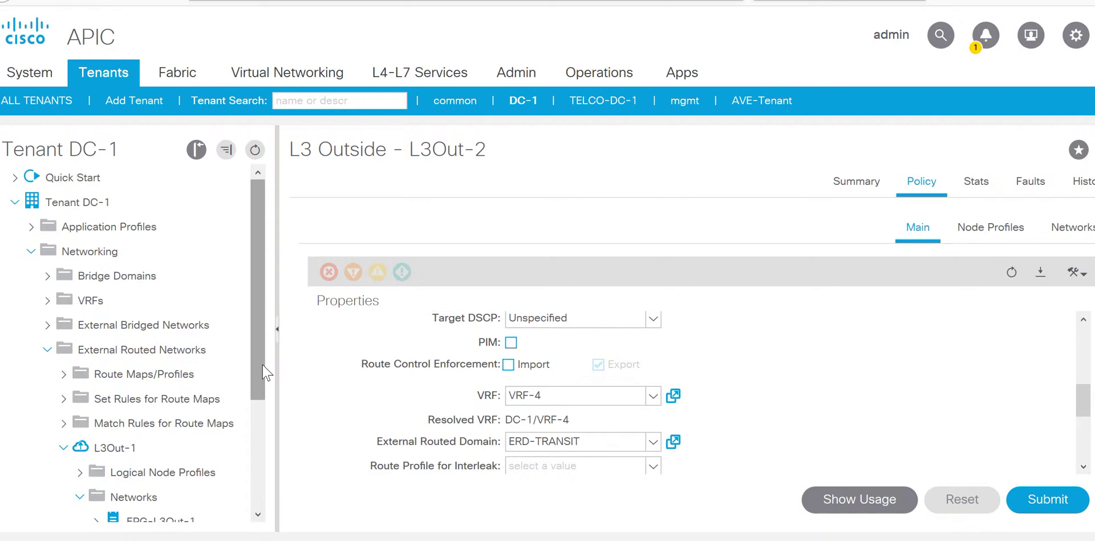
pyautogui.scroll(-1, 200, 483)
pyautogui.click(198, 474)
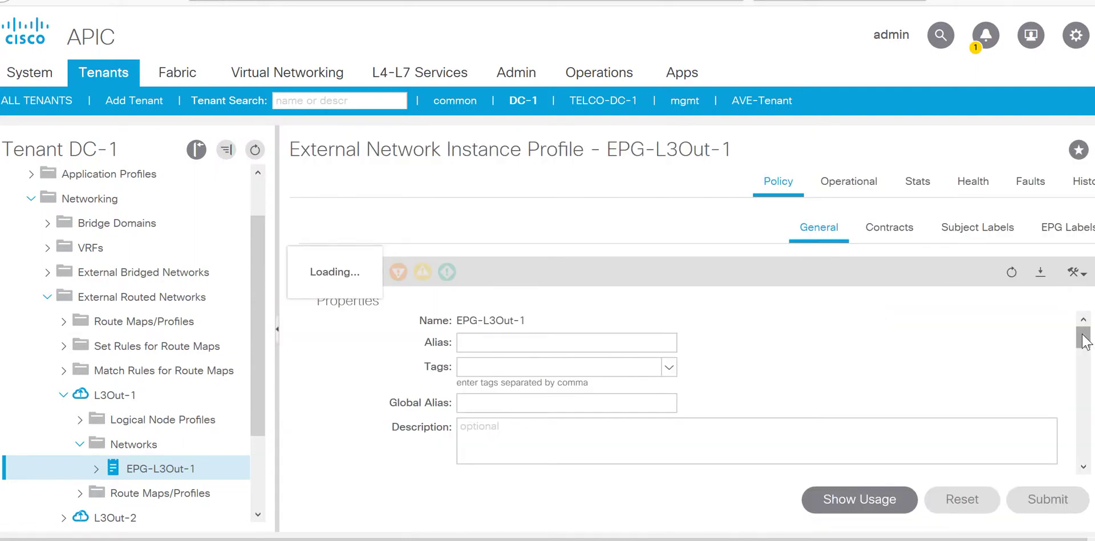
# Review EPG-L3Out-1's subnets, then view EPG-L3Out-2's subnet 200.1.1.0/24 under L3Out-2 > Networks
pyautogui.moveTo(1083, 336); pyautogui.dragTo(1083, 433)
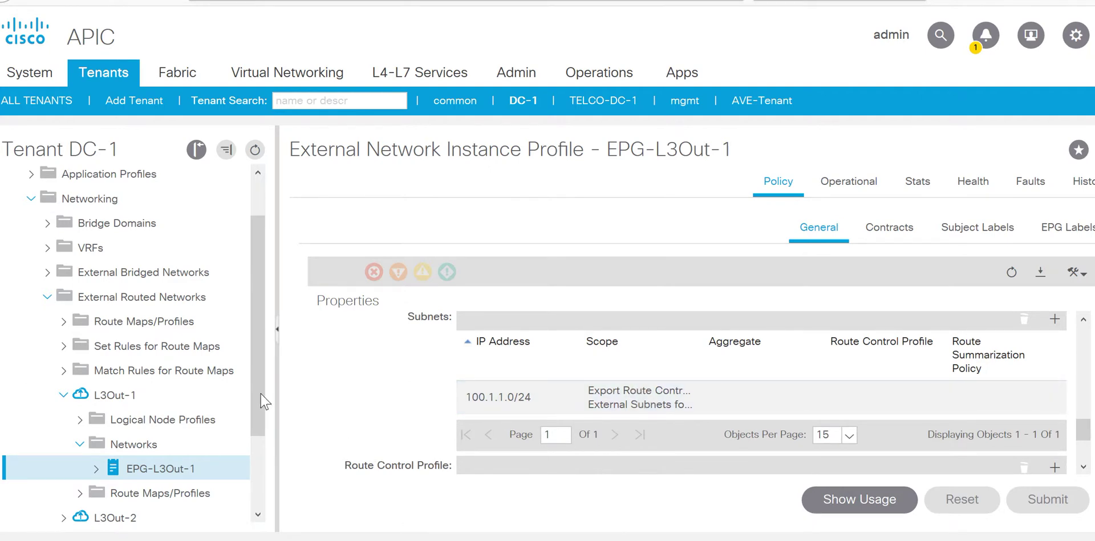
pyautogui.scroll(-3, 263, 399)
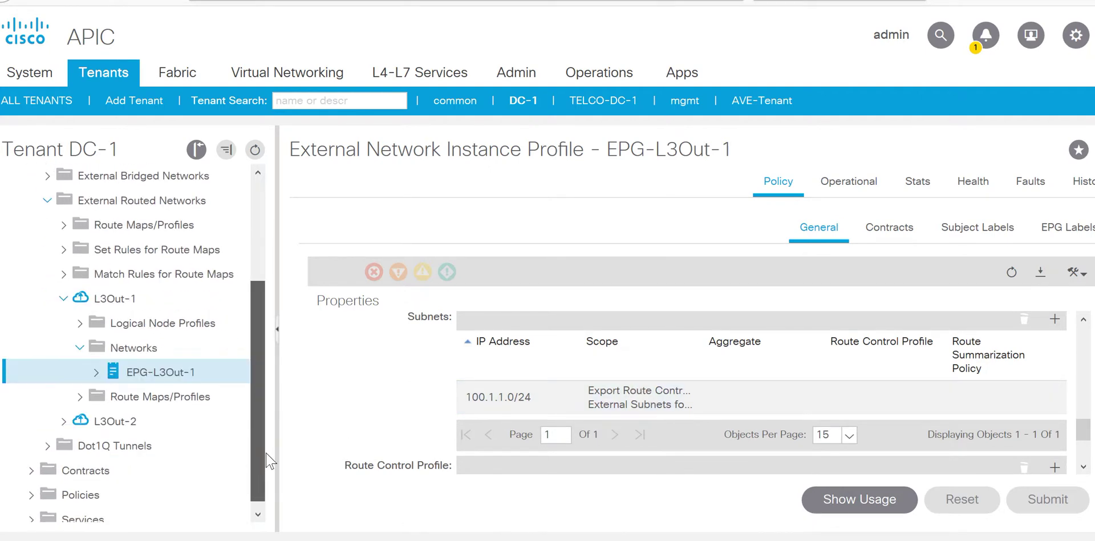
pyautogui.click(64, 422)
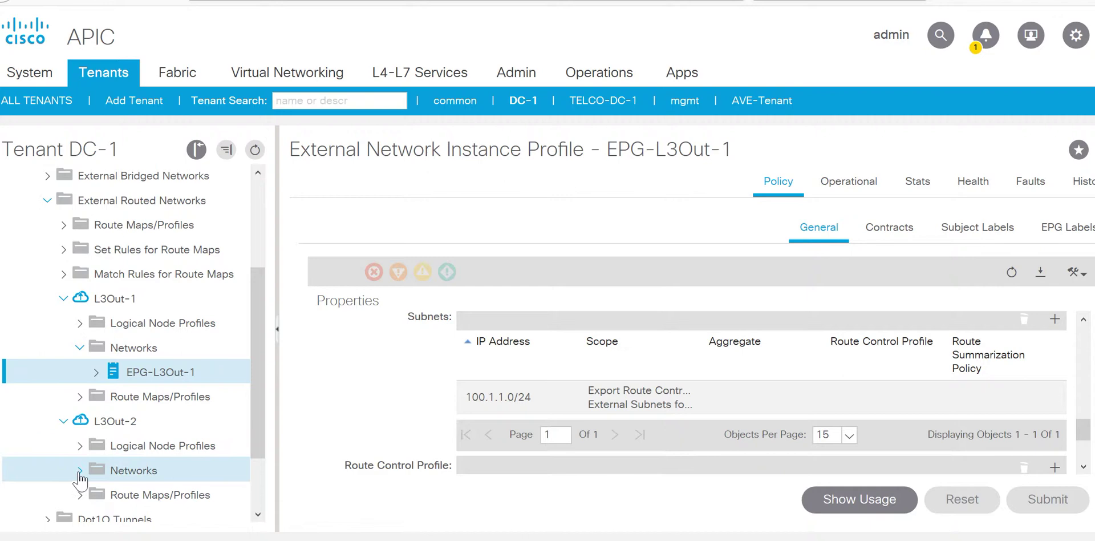
pyautogui.click(79, 474)
pyautogui.scroll(-1, 255, 406)
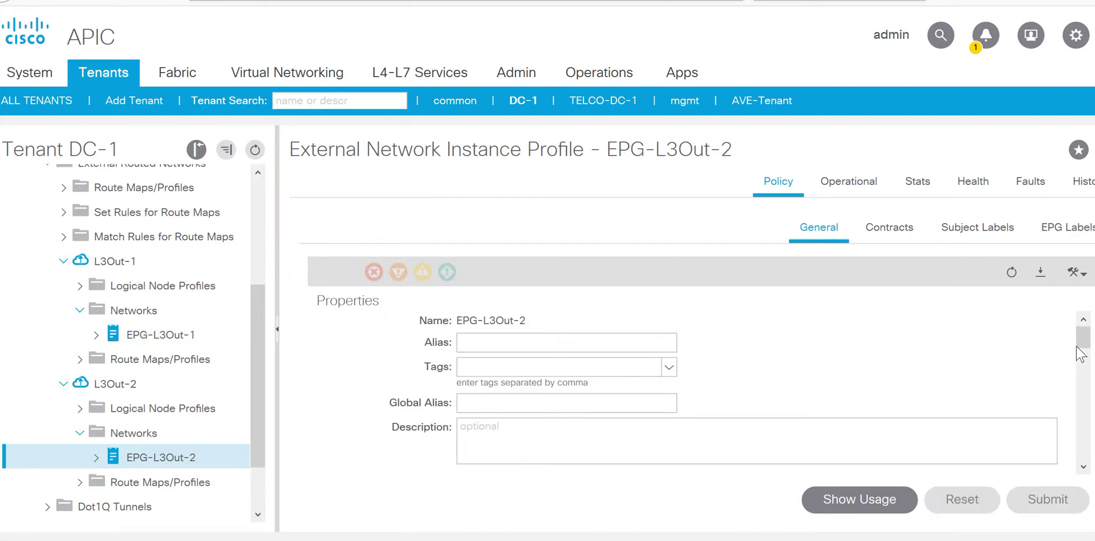
pyautogui.moveTo(1080, 354); pyautogui.dragTo(1087, 442)
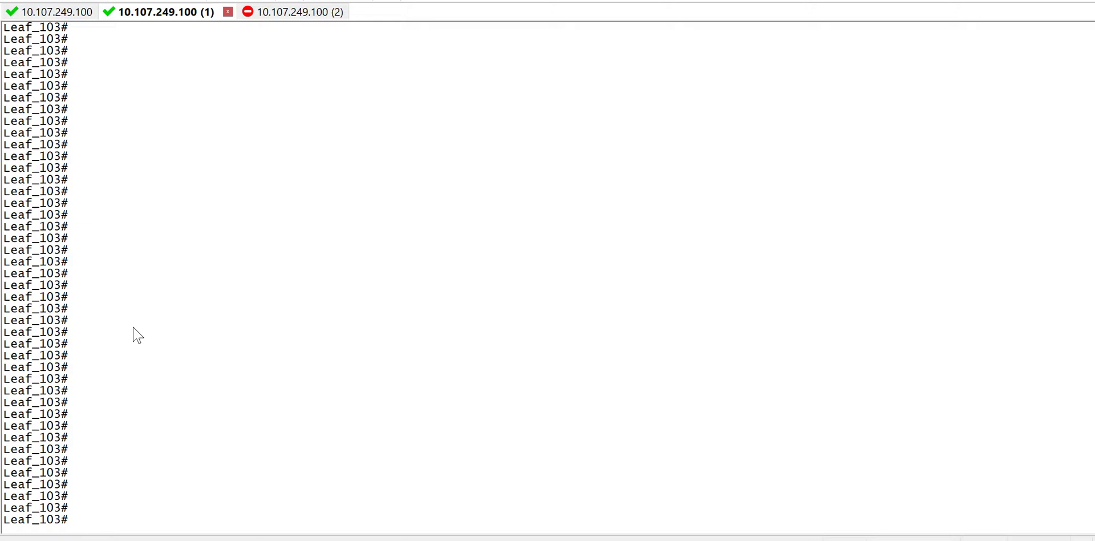
# On Leaf_101, run show ip route vrf DC-1:VRF-3 and locate the 100.1.1.0/24 route
pyautogui.hotkey('ctrl', 'shift', 'Tab')
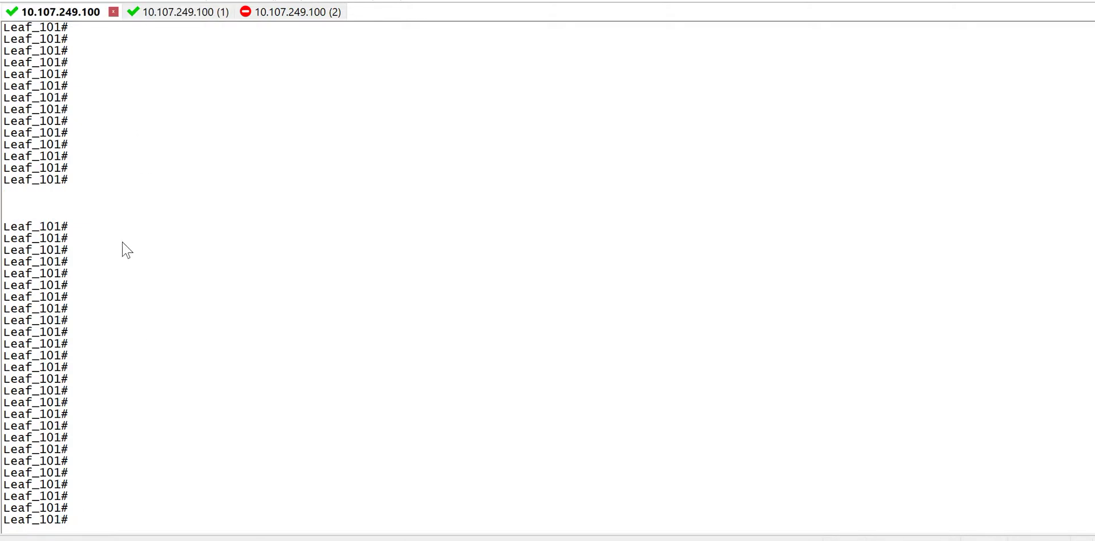
pyautogui.write('show ip route vrf DC-1:VRF-3')
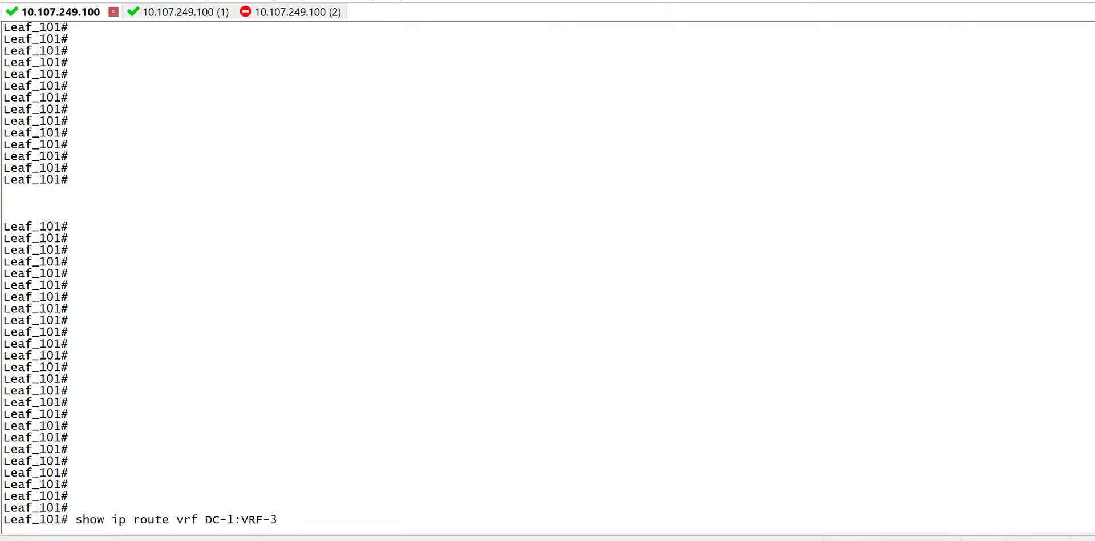
pyautogui.press('Return')
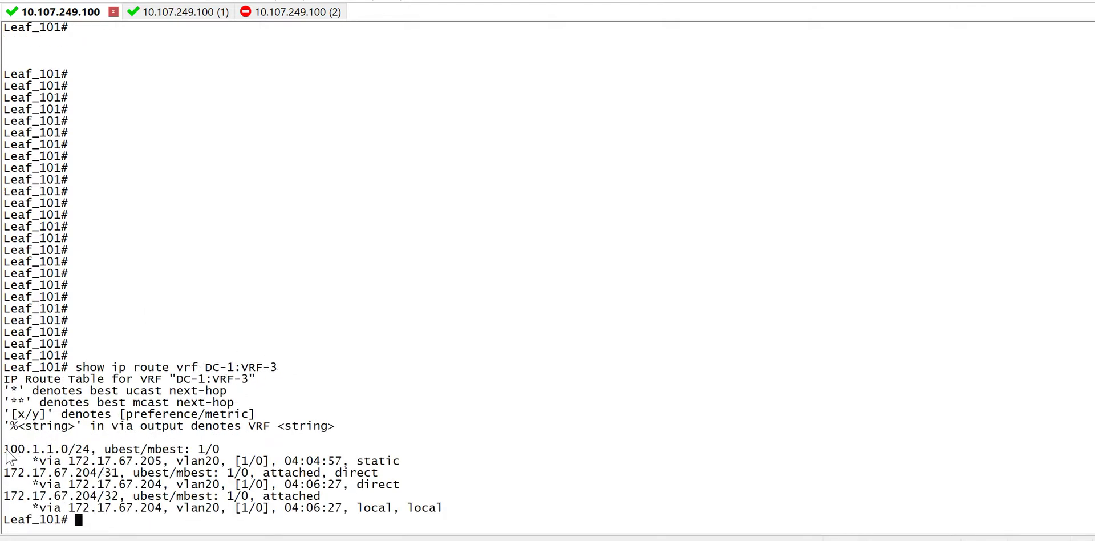
pyautogui.moveTo(6, 449); pyautogui.dragTo(164, 473)
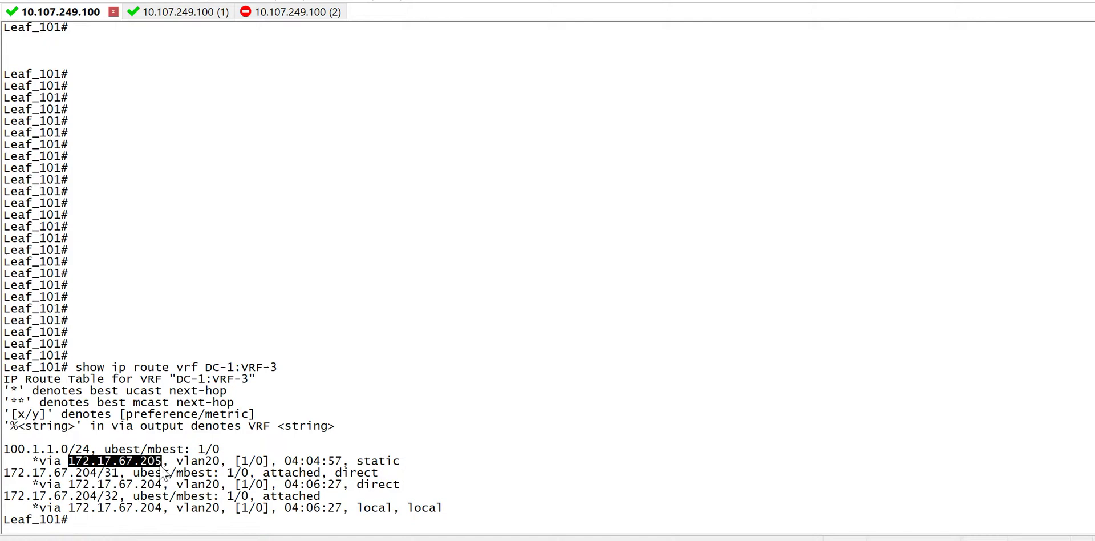
# On Leaf_103, run show ip route vrf DC-1:VRF-4 and locate 200.1.1.0/24 via 172.17.67.211
pyautogui.click(188, 13)
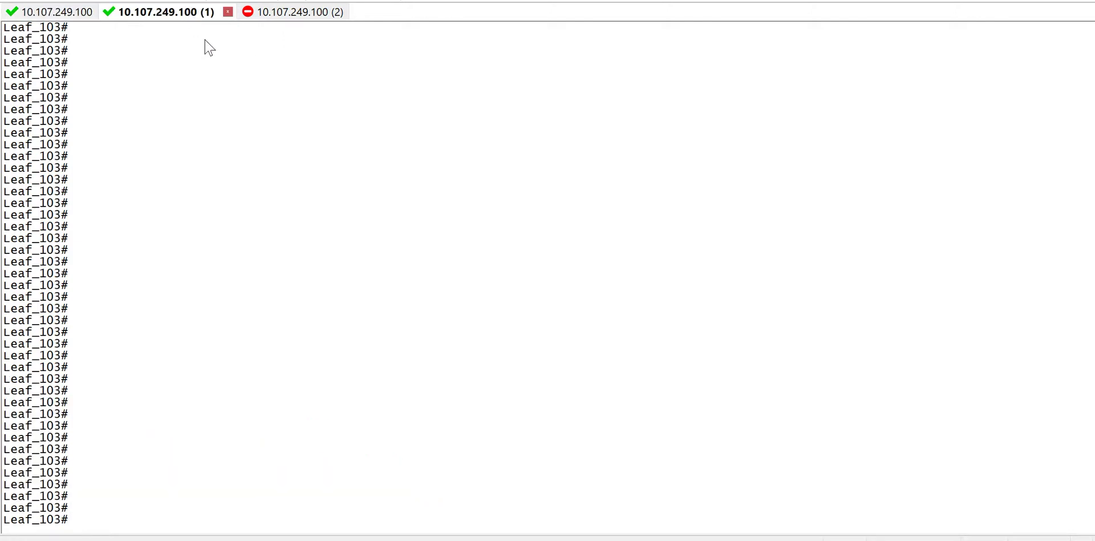
pyautogui.write('show ip route vrf DC-1:VRF-4')
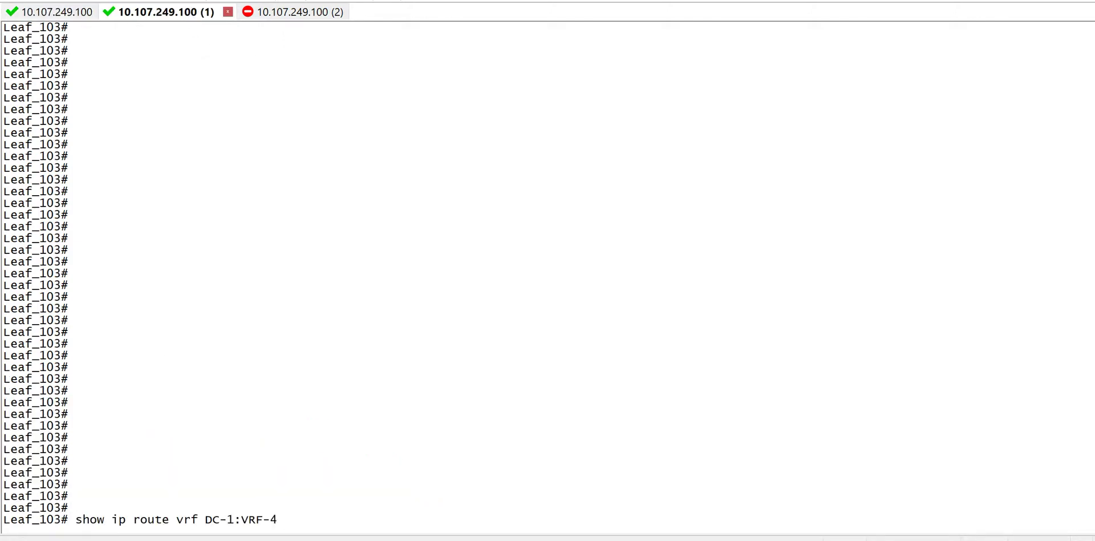
pyautogui.press('Return')
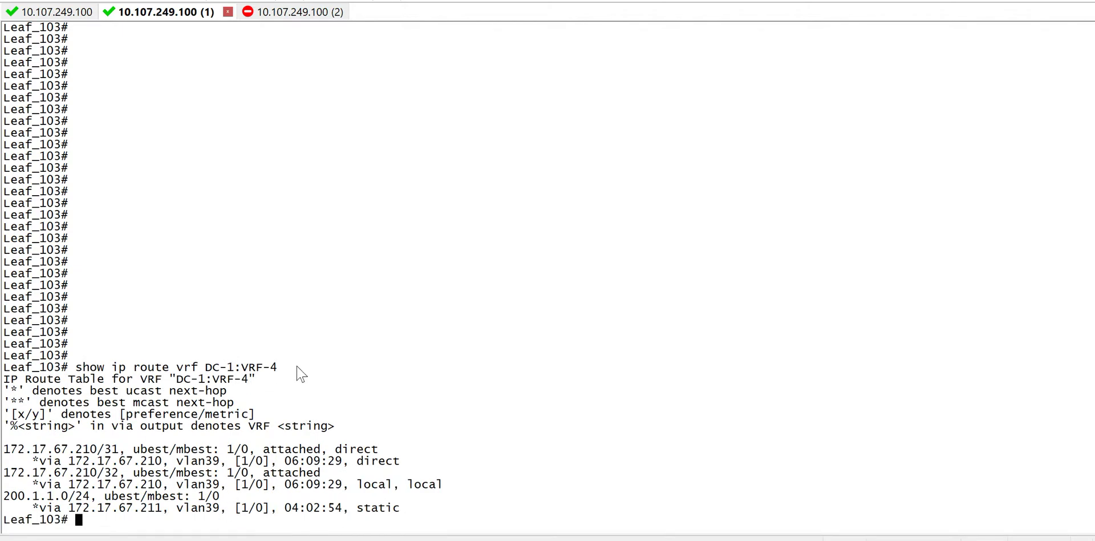
pyautogui.moveTo(5, 496); pyautogui.dragTo(162, 512)
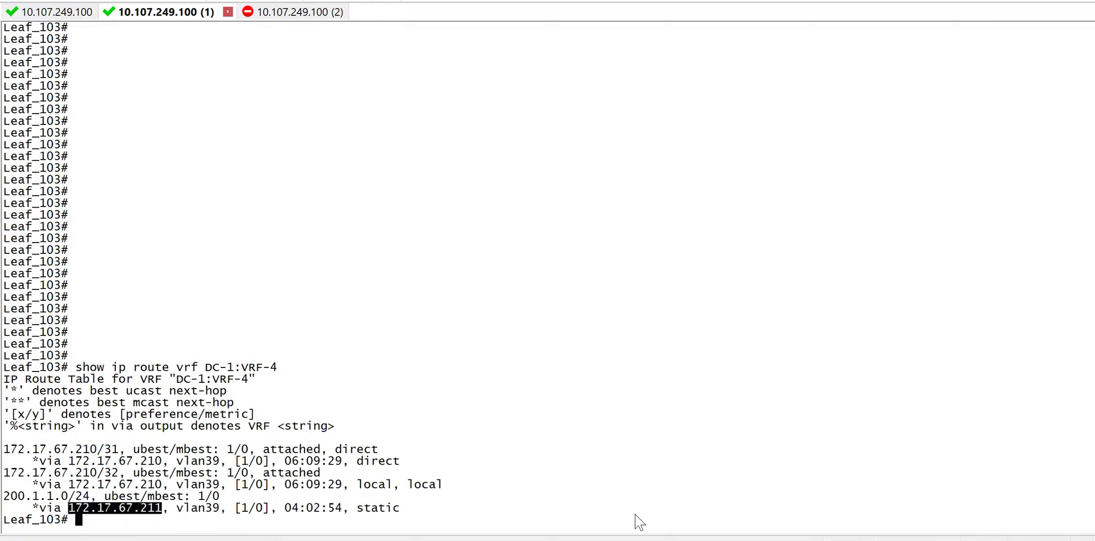
pyautogui.hotkey('alt', 'Tab')
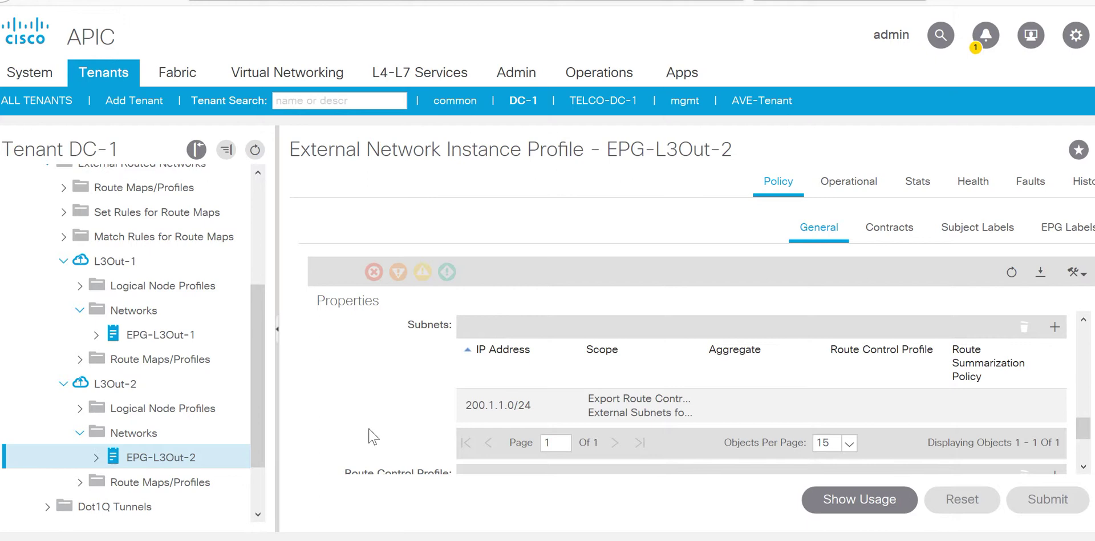
# Open EPG-L3Out-1 and select its subnet 100.1.1.0/24 in the Subnets table
pyautogui.click(198, 346)
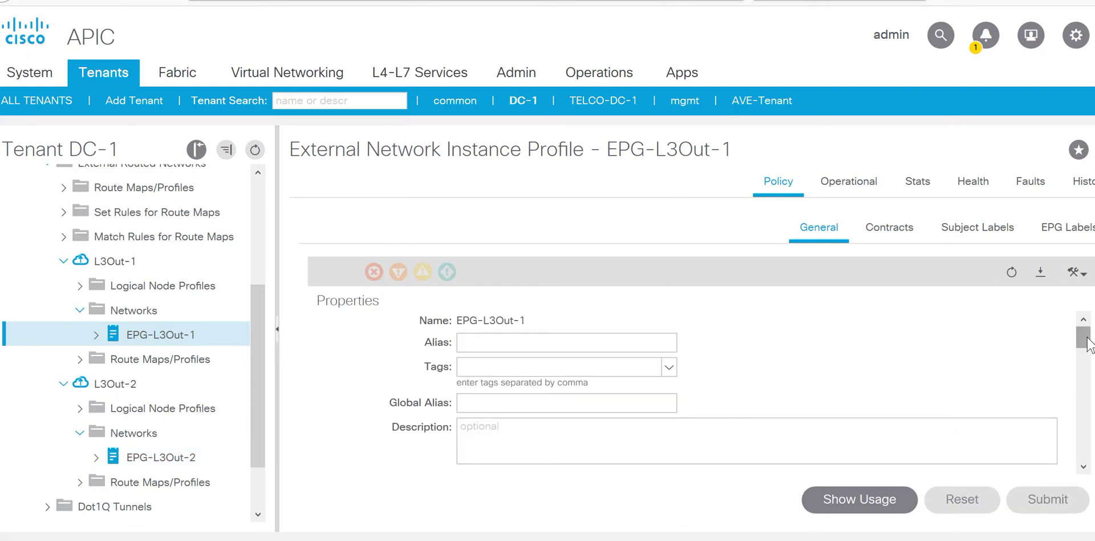
pyautogui.moveTo(1087, 343); pyautogui.dragTo(1089, 438)
pyautogui.click(715, 421)
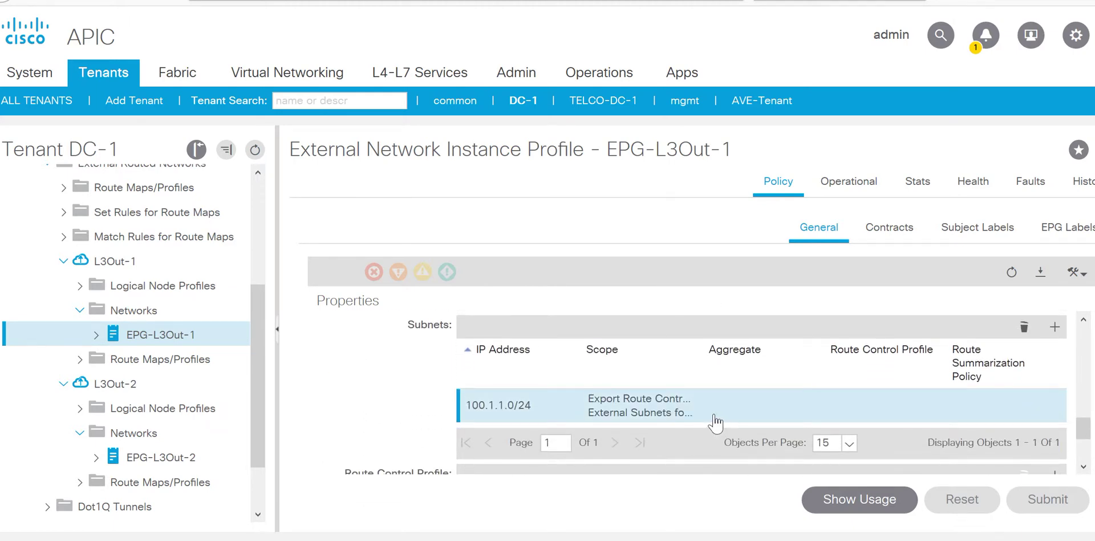
# Add Shared Route Control Subnet and Shared Security Import Subnet scopes to 100.1.1.0/24 and submit
pyautogui.doubleClick(717, 421)
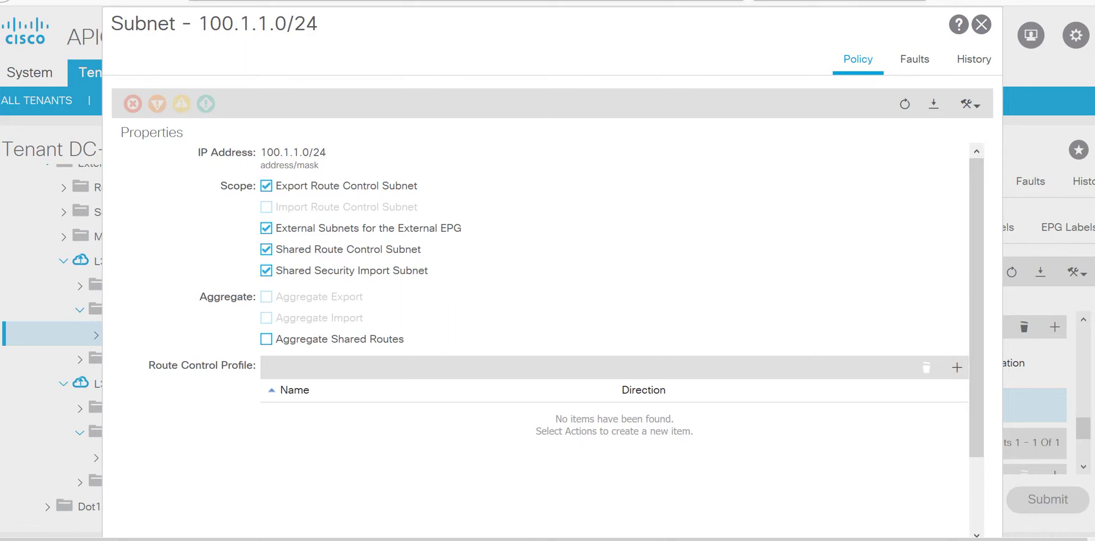
pyautogui.scroll(-1, 547, 271)
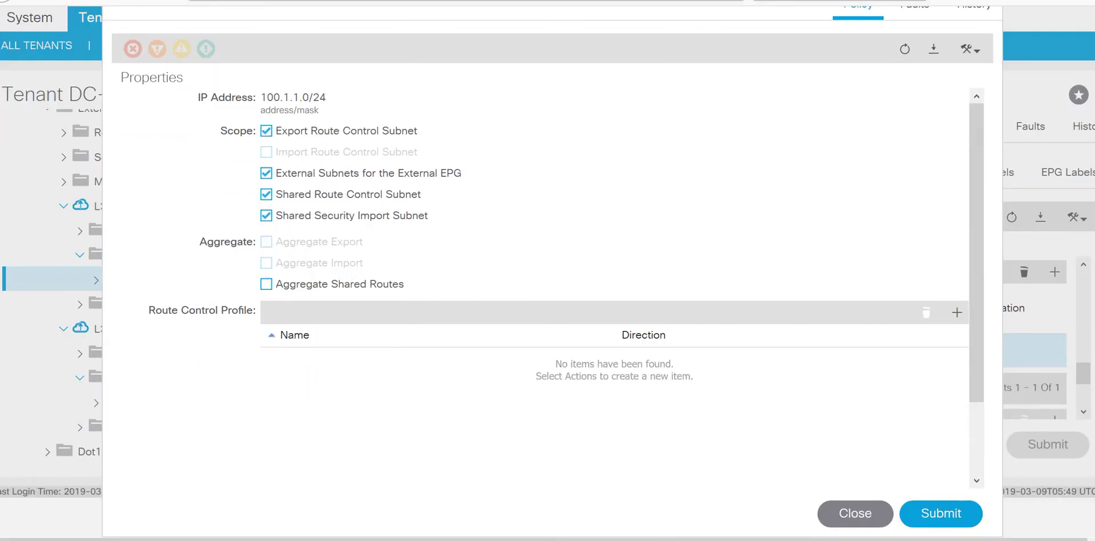
pyautogui.click(943, 513)
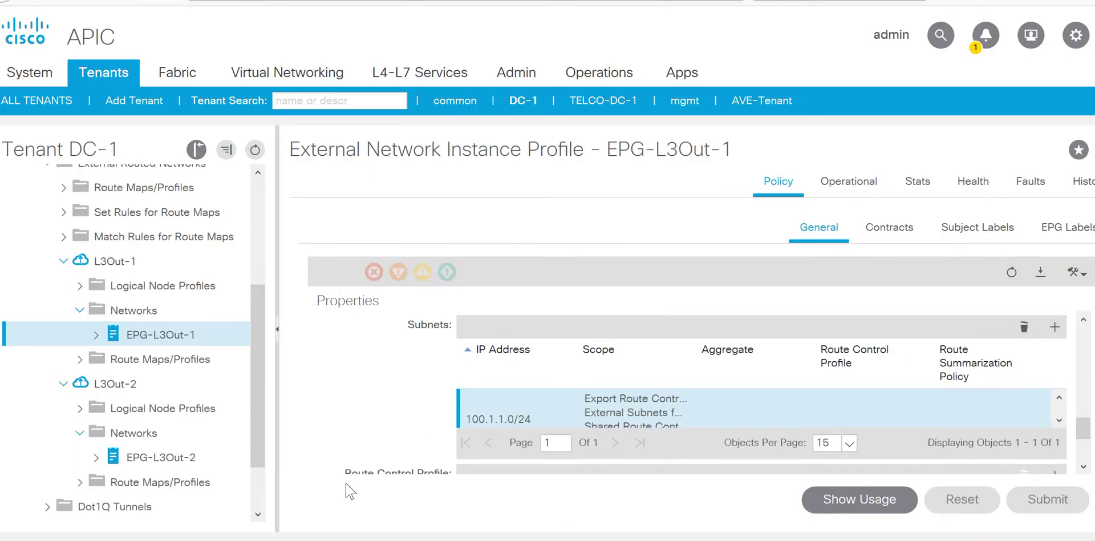
# In EPG-L3Out-2, mark subnet 200.1.1.0/24 as Shared Route Control and Shared Security Import, and submit
pyautogui.click(174, 460)
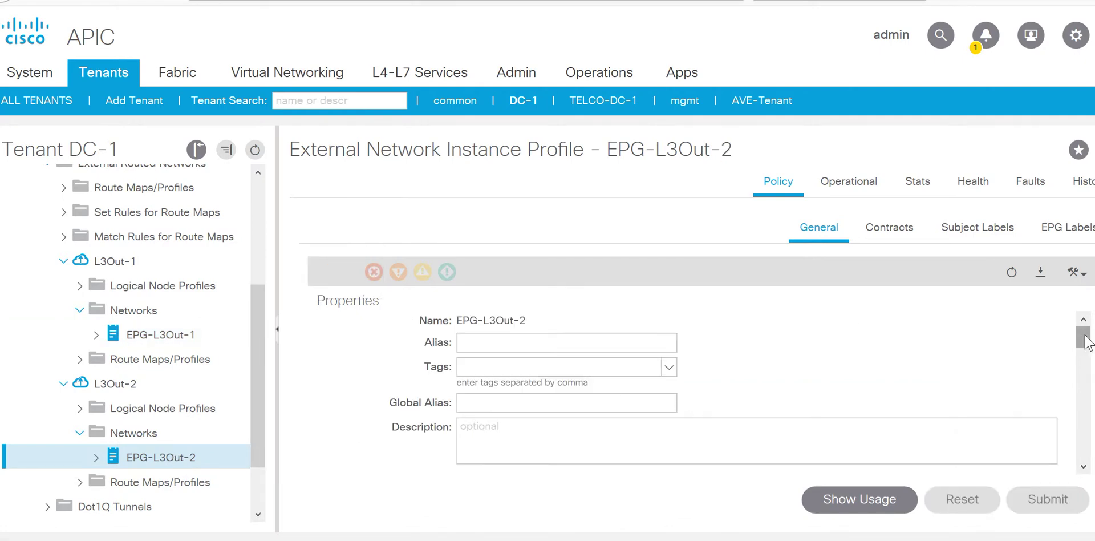
pyautogui.moveTo(1086, 341); pyautogui.dragTo(1091, 434)
pyautogui.click(740, 422)
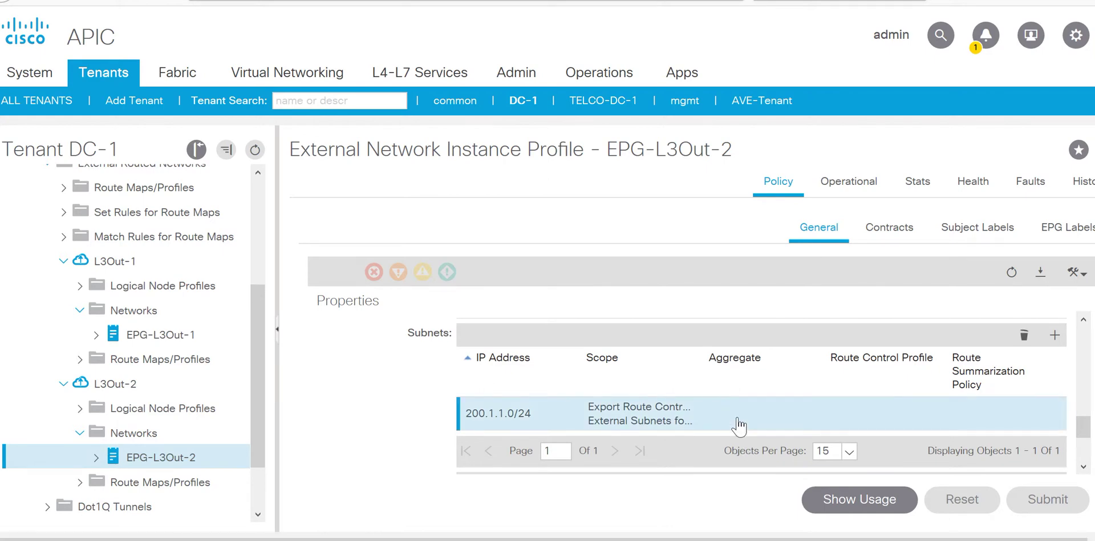
pyautogui.doubleClick(740, 424)
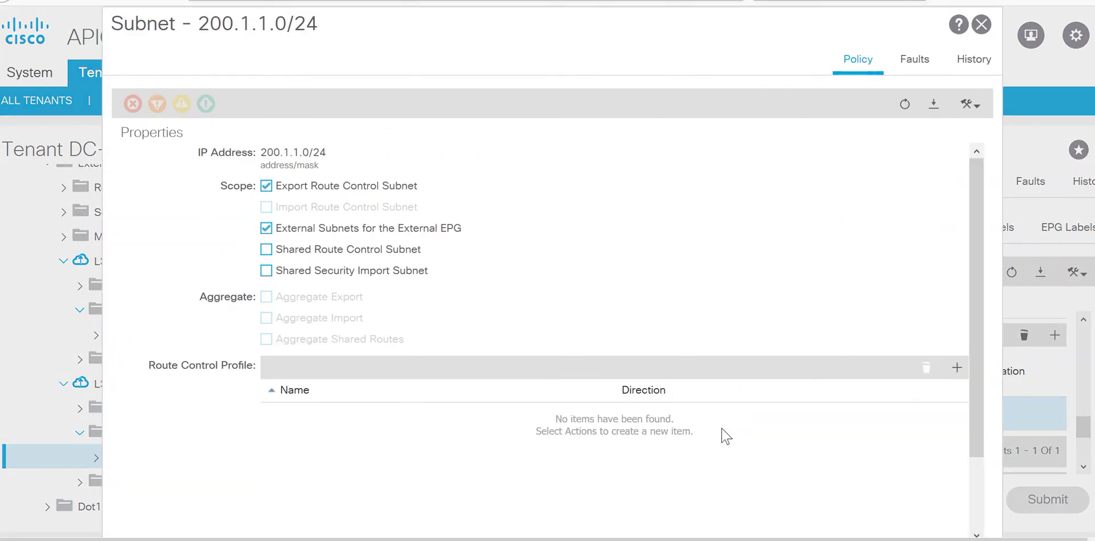
pyautogui.click(392, 251)
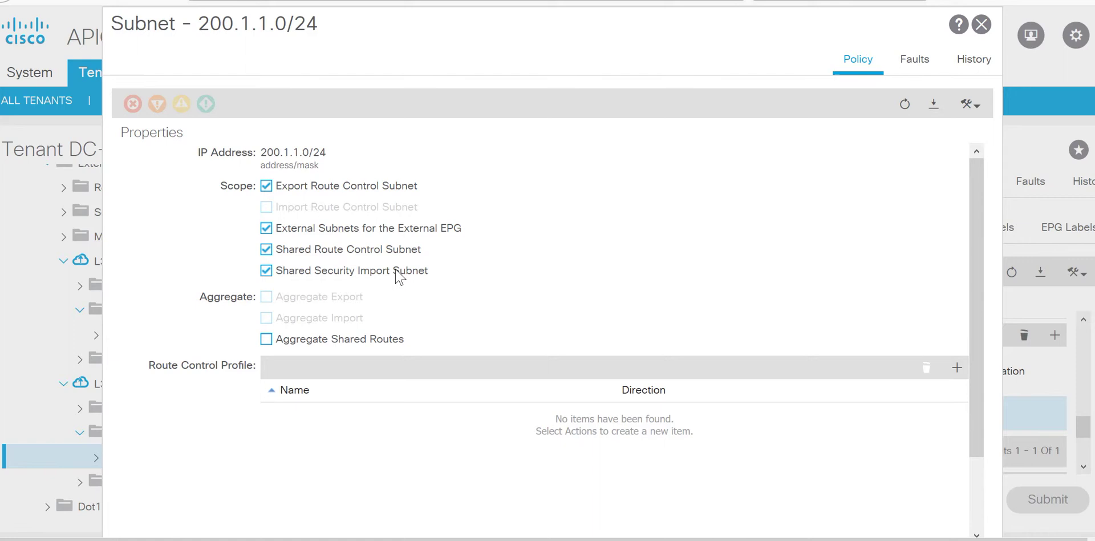
pyautogui.scroll(-1, 990, 326)
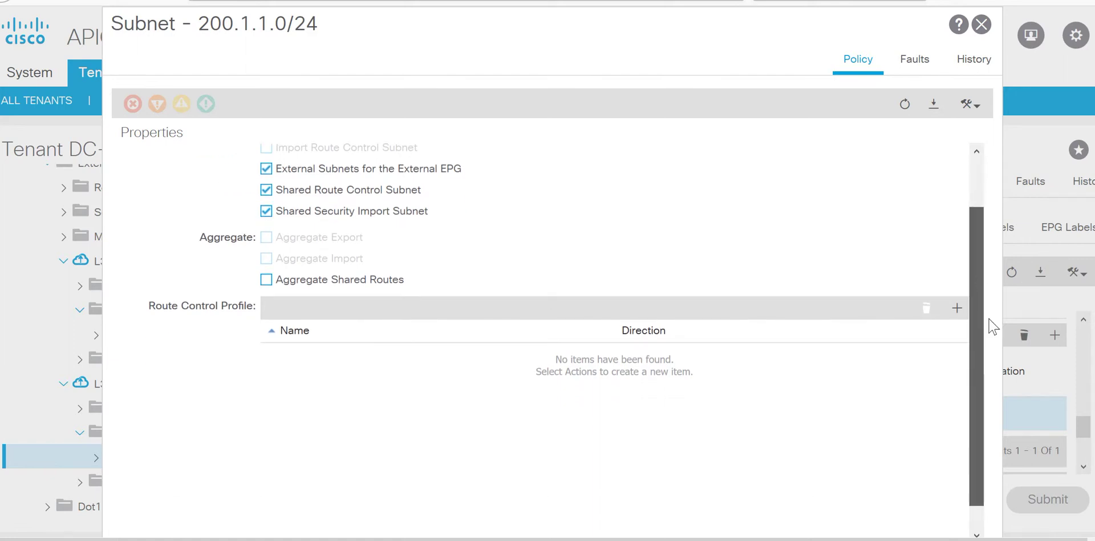
pyautogui.scroll(-1, 990, 326)
pyautogui.scroll(-1, 964, 534)
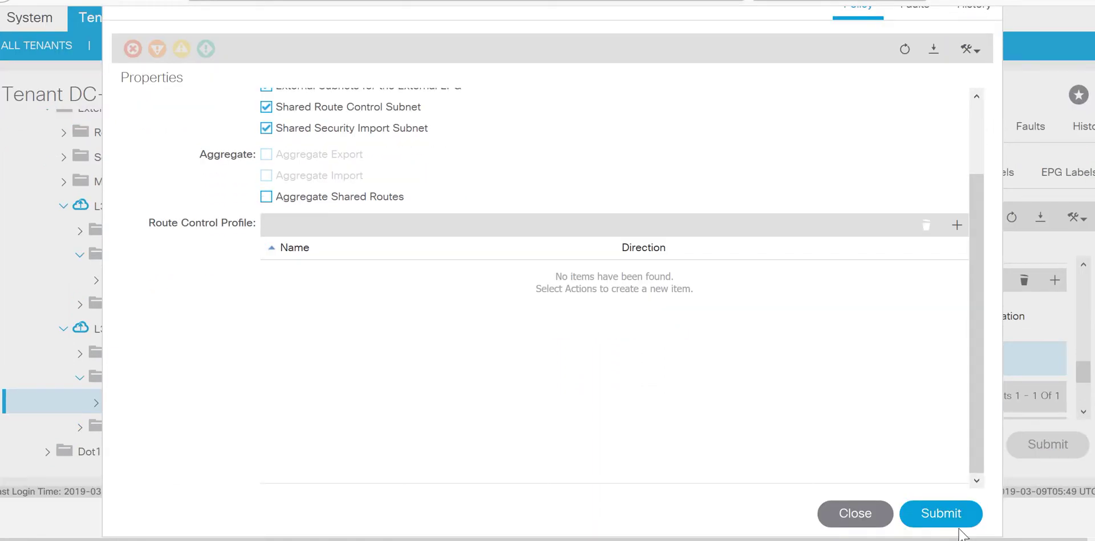
pyautogui.click(944, 516)
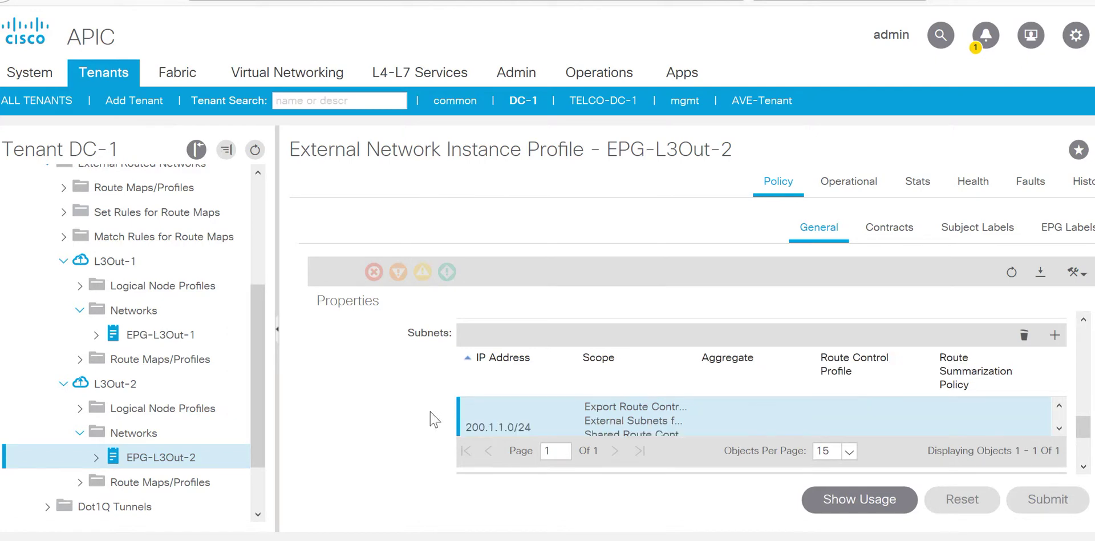
pyautogui.scroll(-2, 264, 365)
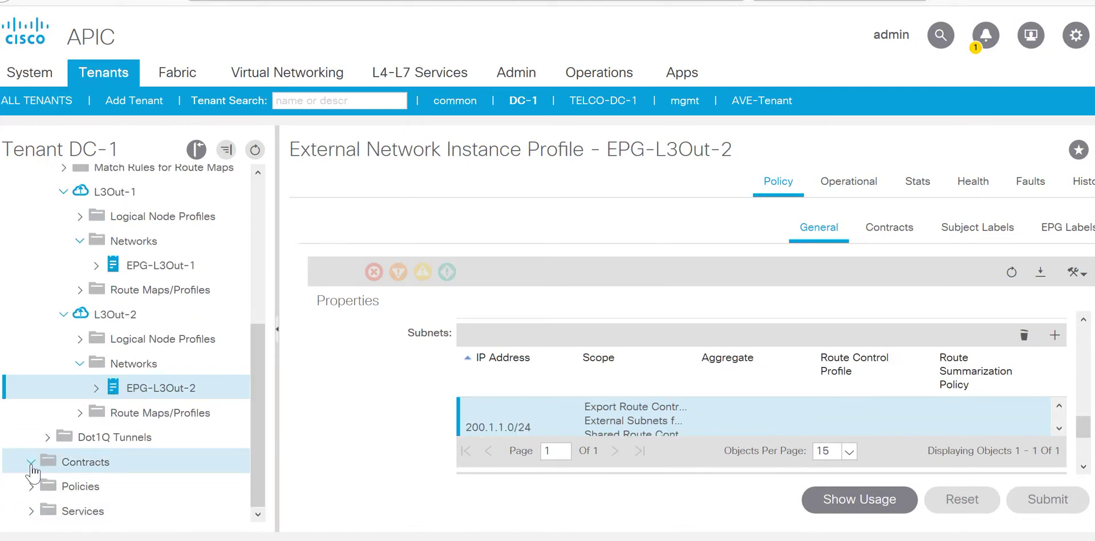
# Start a new standard contract in tenant DC-1 named Route-Leak-L3Out
pyautogui.click(31, 462)
pyautogui.click(84, 488)
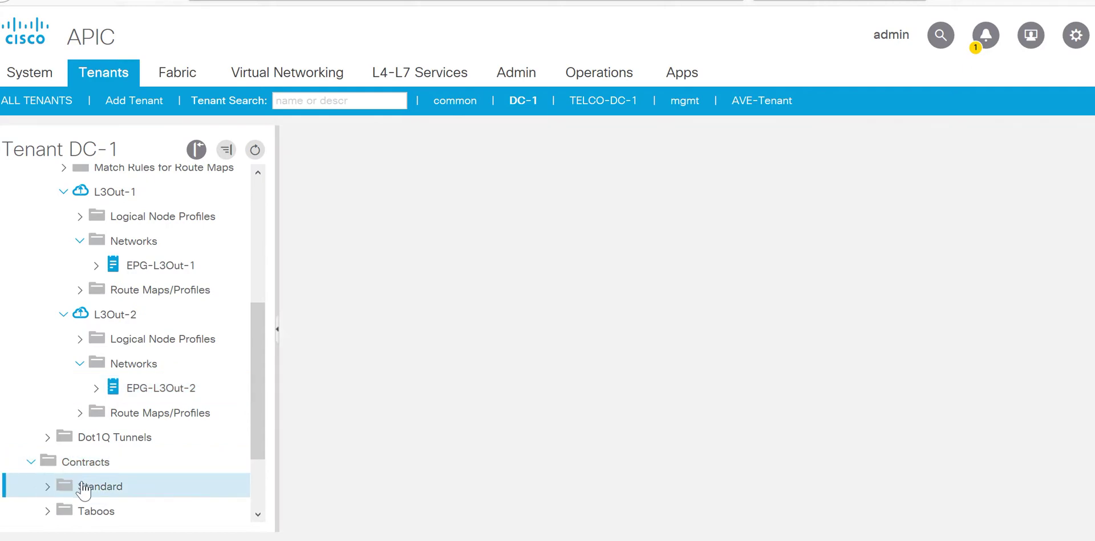
pyautogui.rightClick(84, 488)
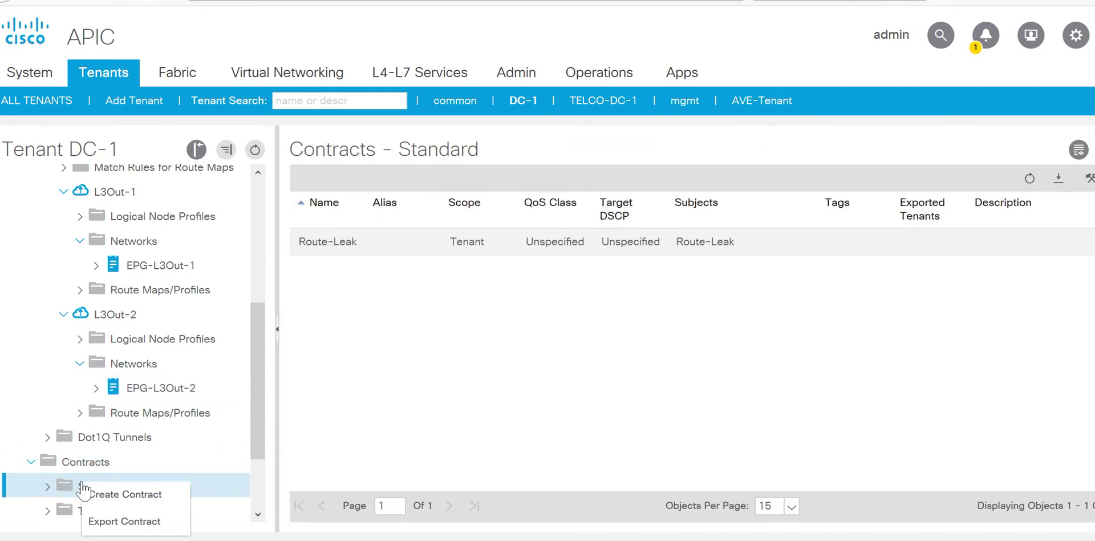
pyautogui.click(112, 502)
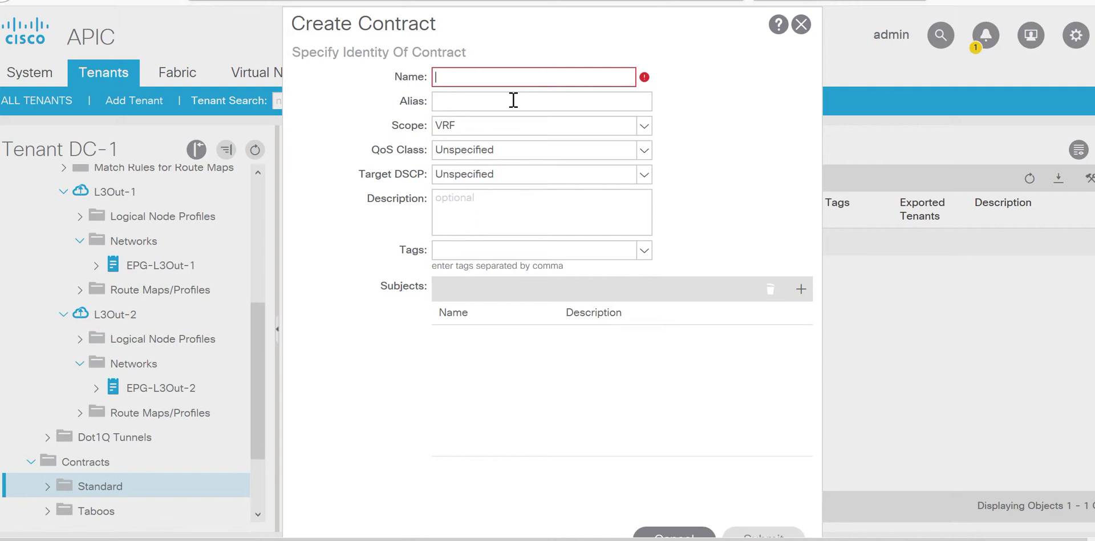
pyautogui.write('Route-Leak-')
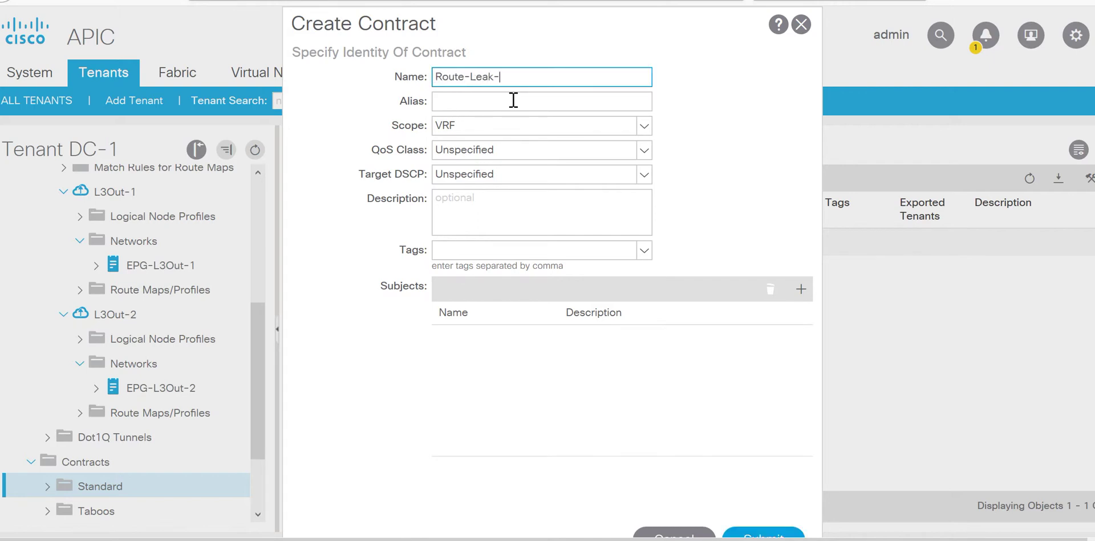
pyautogui.write('L3Out')
# Add subject Route-Leak-L3Out with the common/default filter to the contract
pyautogui.click(800, 289)
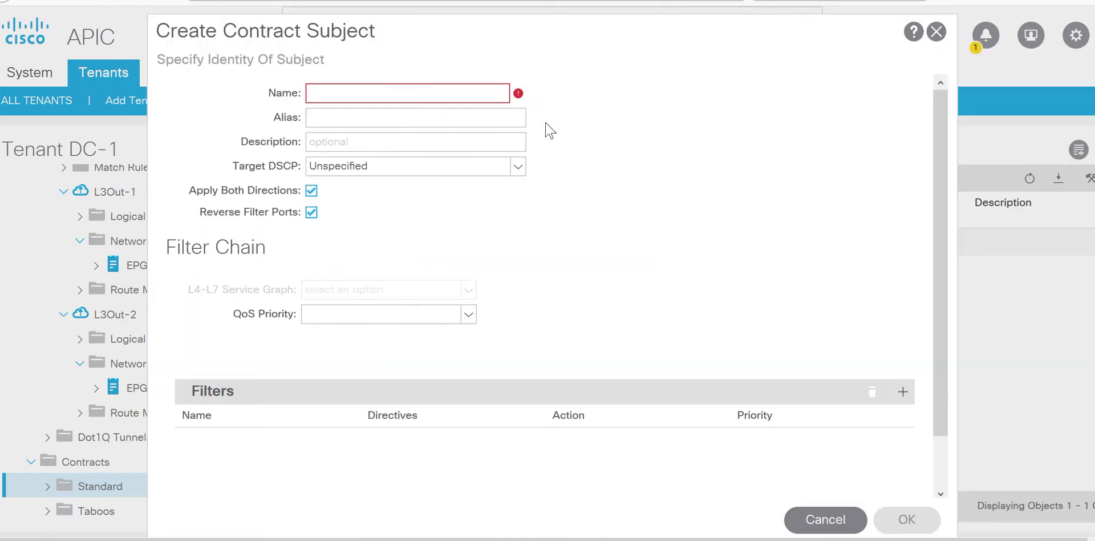
pyautogui.write('Route-Le')
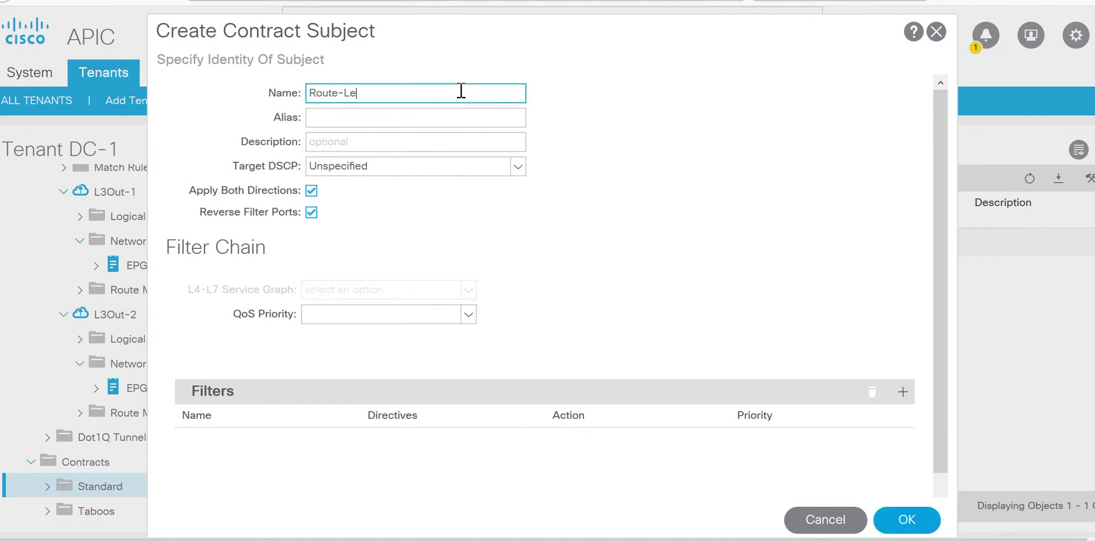
pyautogui.write('ak-L3Out')
pyautogui.click(903, 392)
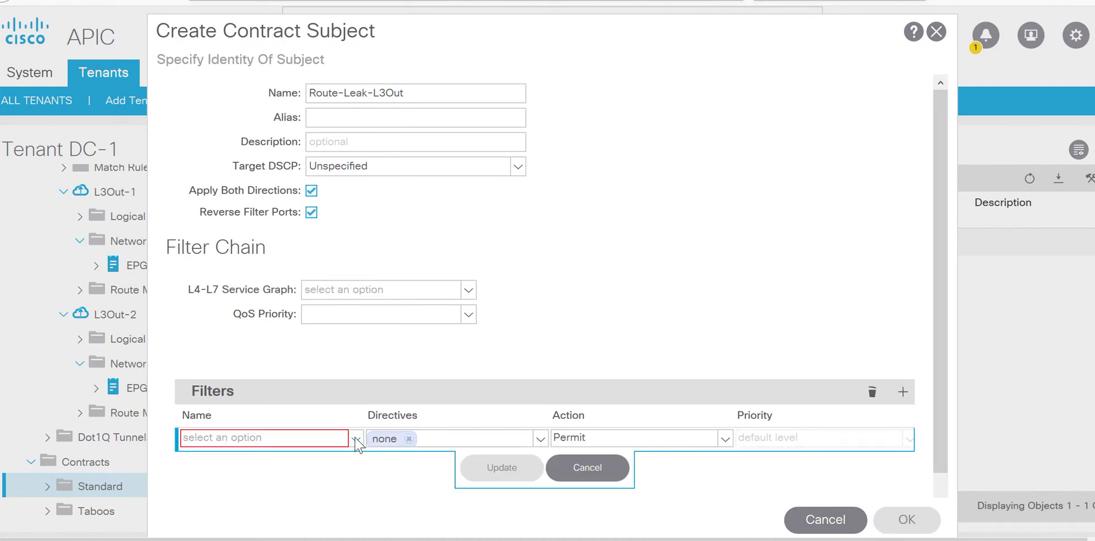
pyautogui.click(356, 439)
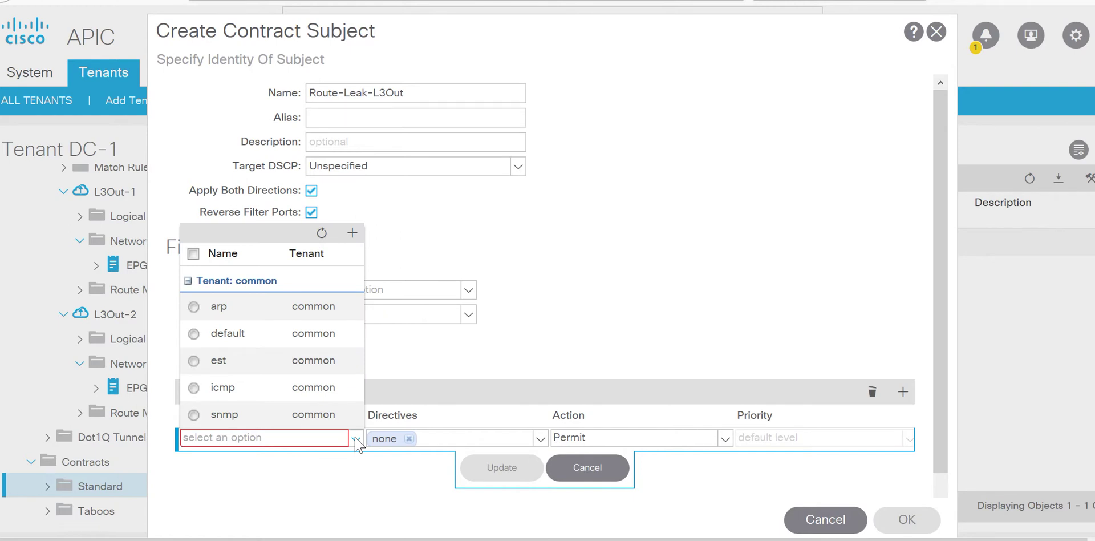
pyautogui.click(194, 335)
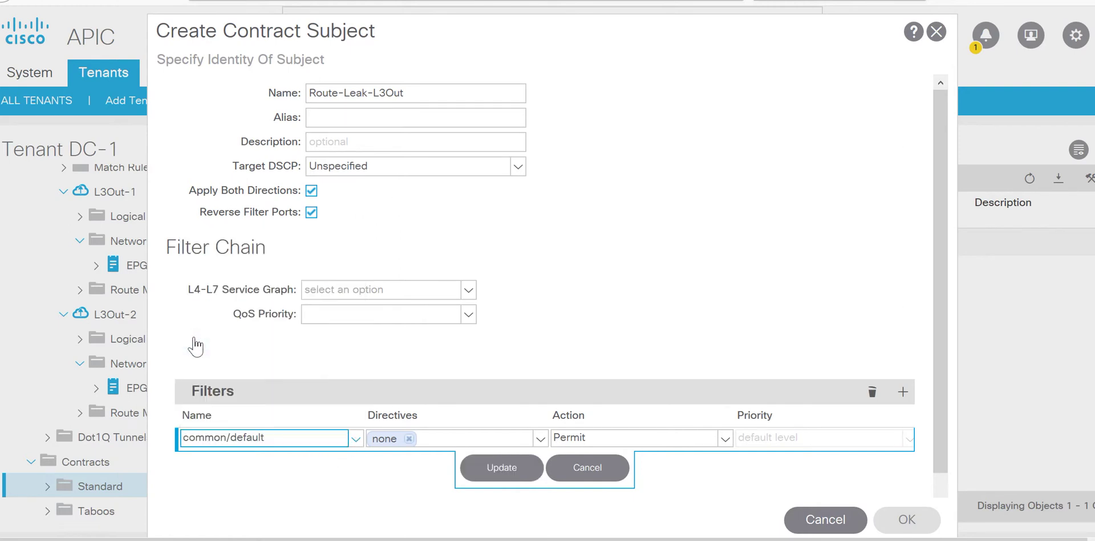
pyautogui.click(504, 477)
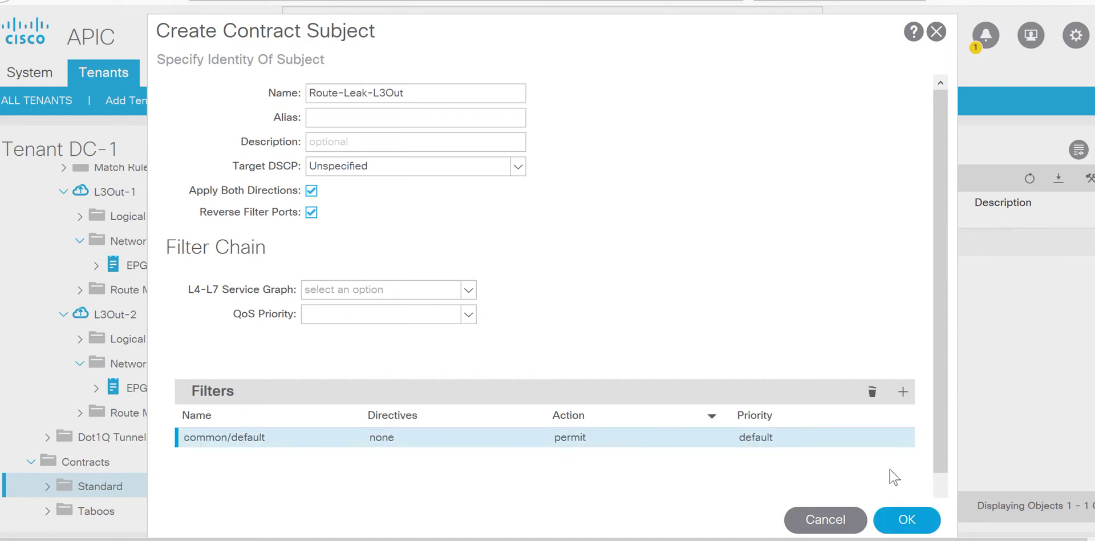
pyautogui.click(907, 519)
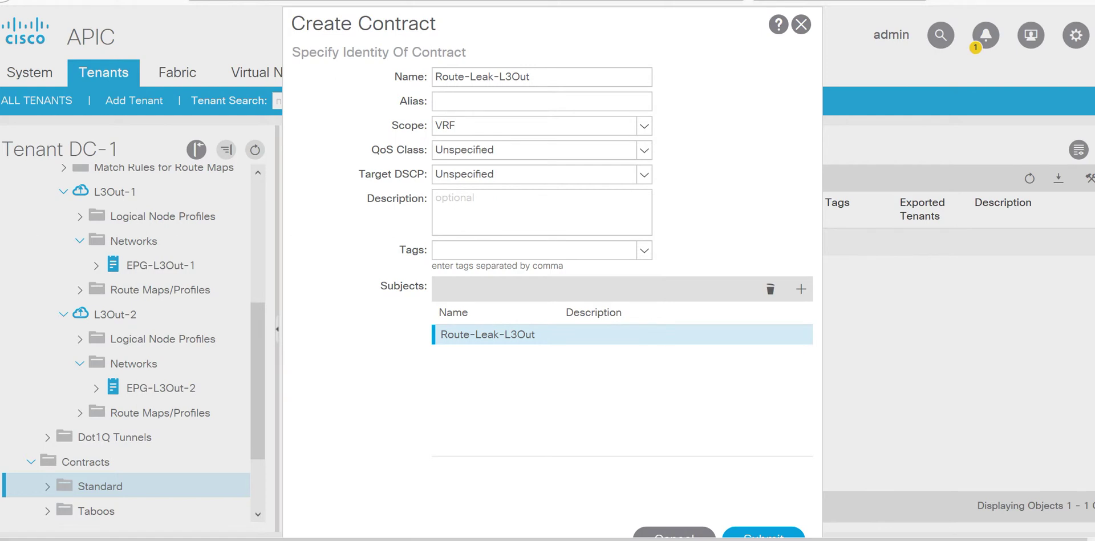
pyautogui.scroll(-1, 764, 524)
# Submit the Route-Leak-L3Out contract and add it as a consumed contract of EPG-L3Out-1
pyautogui.click(765, 520)
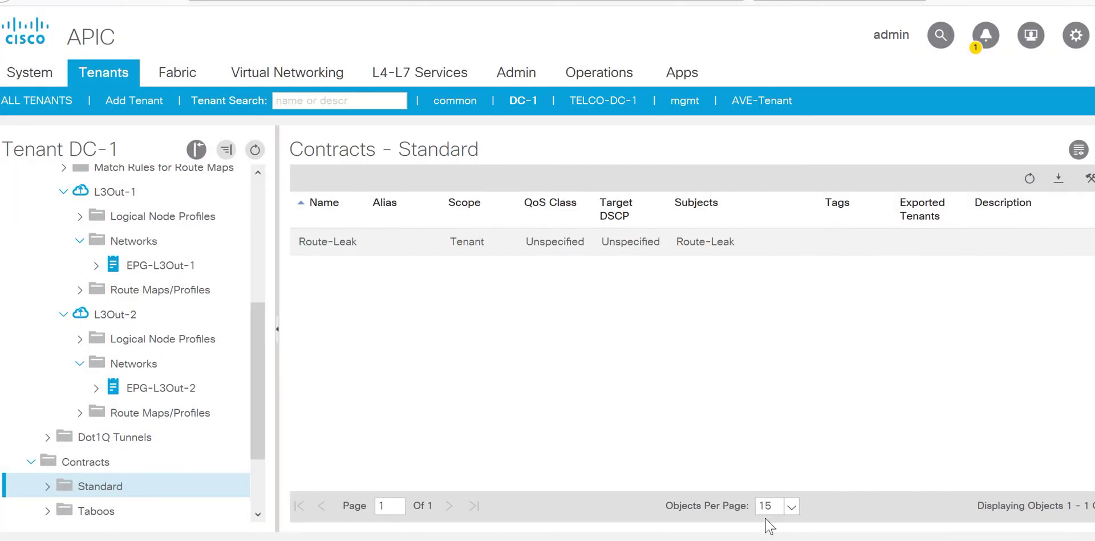
pyautogui.click(177, 271)
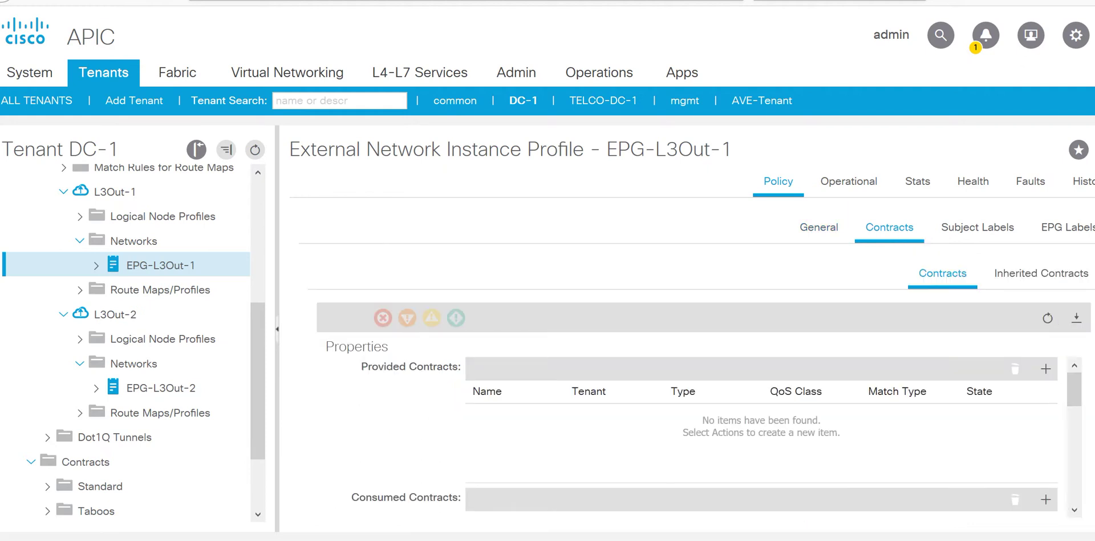
pyautogui.scroll(-1, 1074, 405)
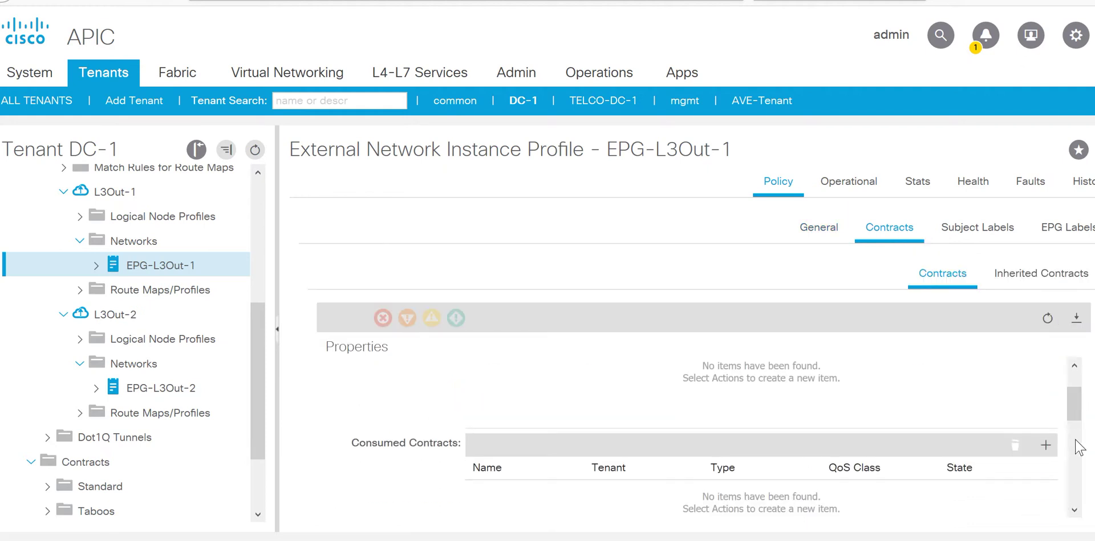
pyautogui.click(1046, 446)
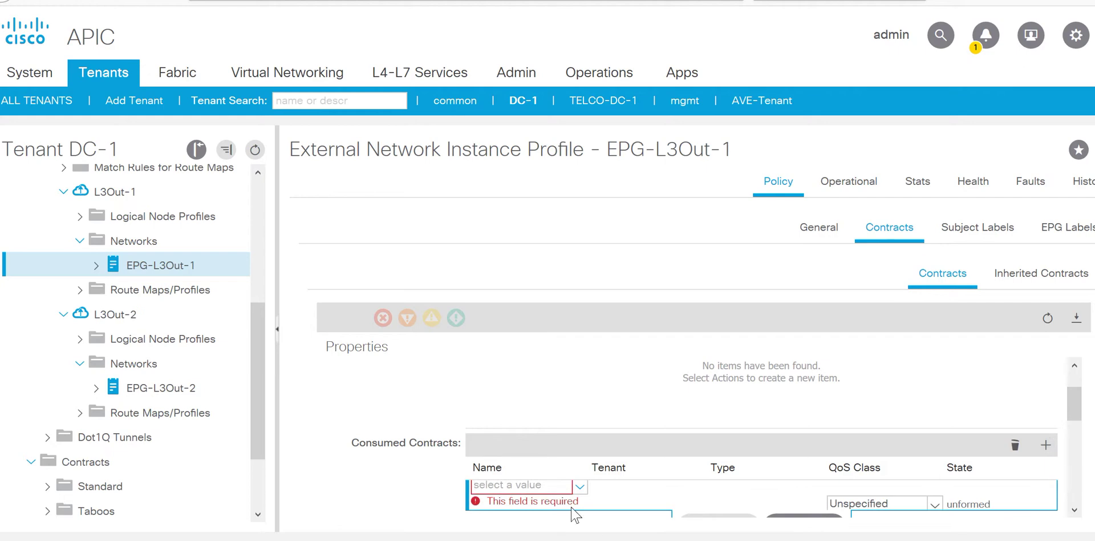
pyautogui.click(579, 486)
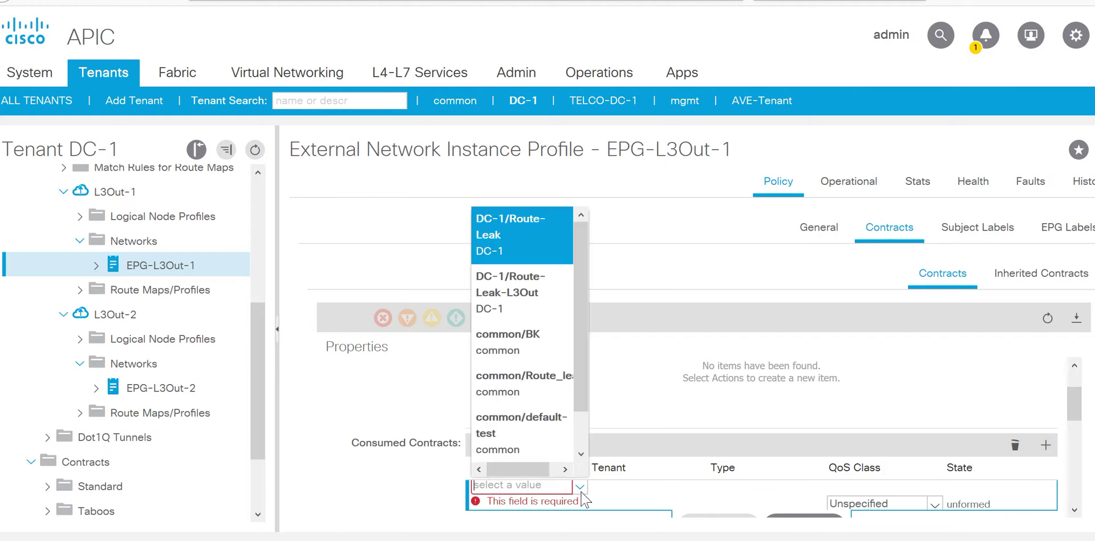
pyautogui.click(544, 288)
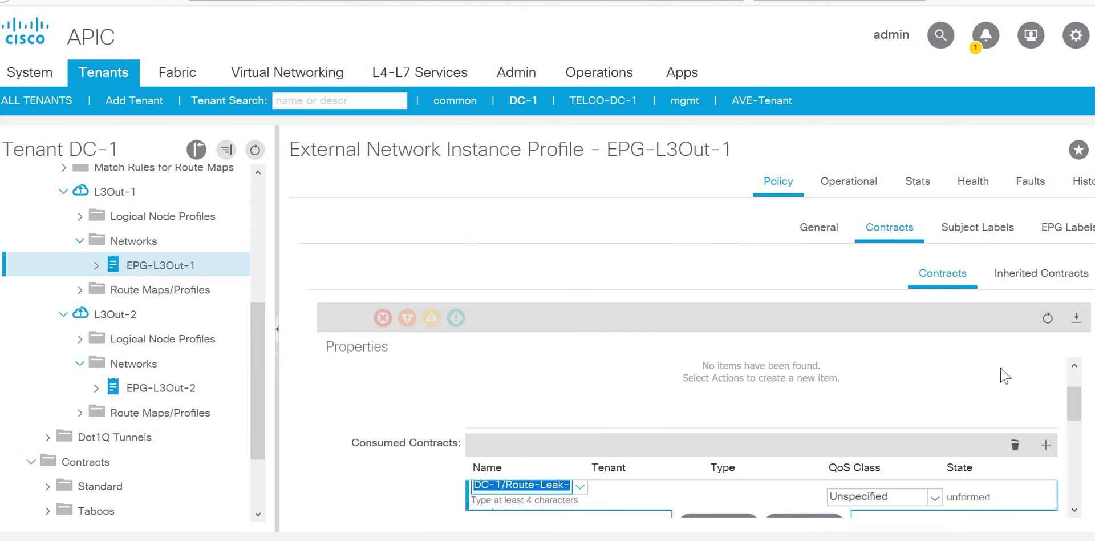
pyautogui.scroll(-1, 1079, 431)
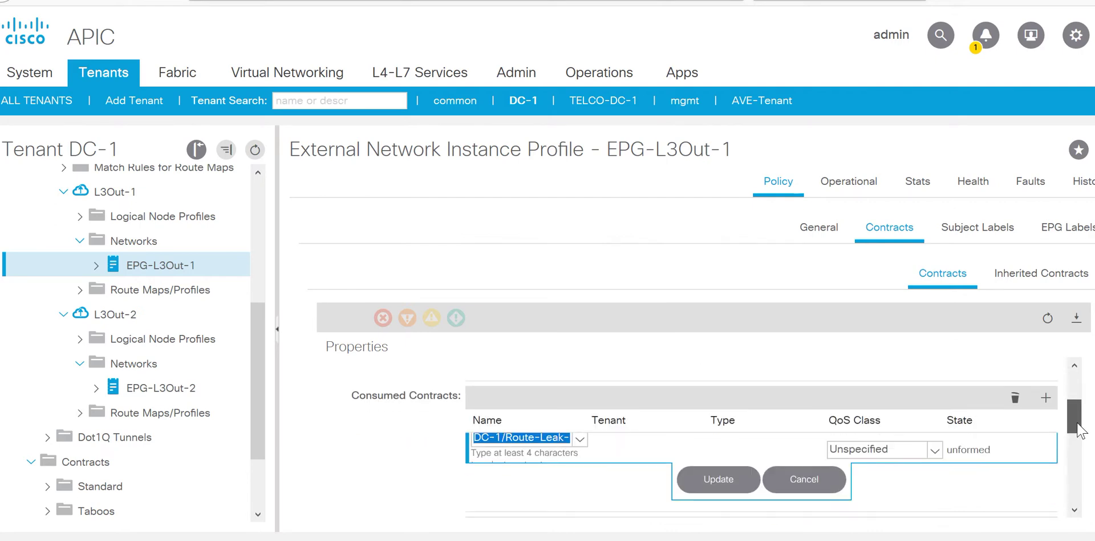
pyautogui.click(718, 479)
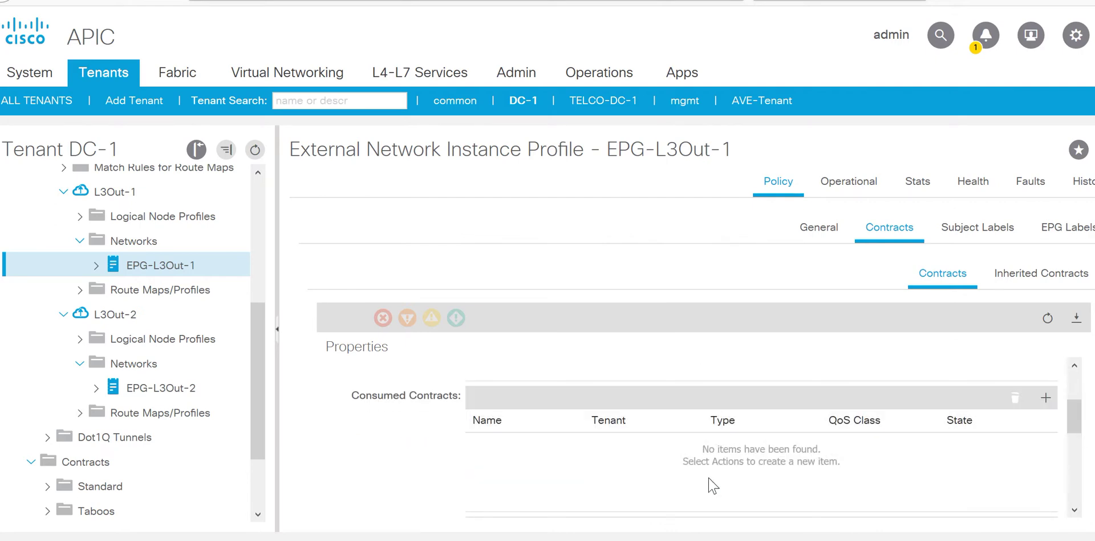
# Make EPG-L3Out-2 provide the DC-1/Route-Leak-L3Out contract, then expand the Standard contracts list
pyautogui.click(204, 394)
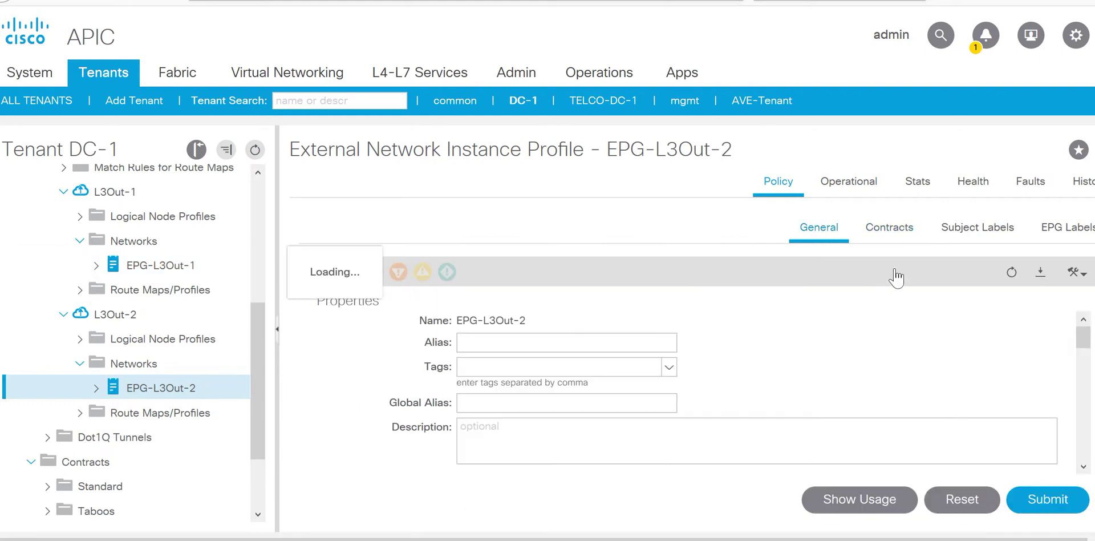
pyautogui.click(895, 235)
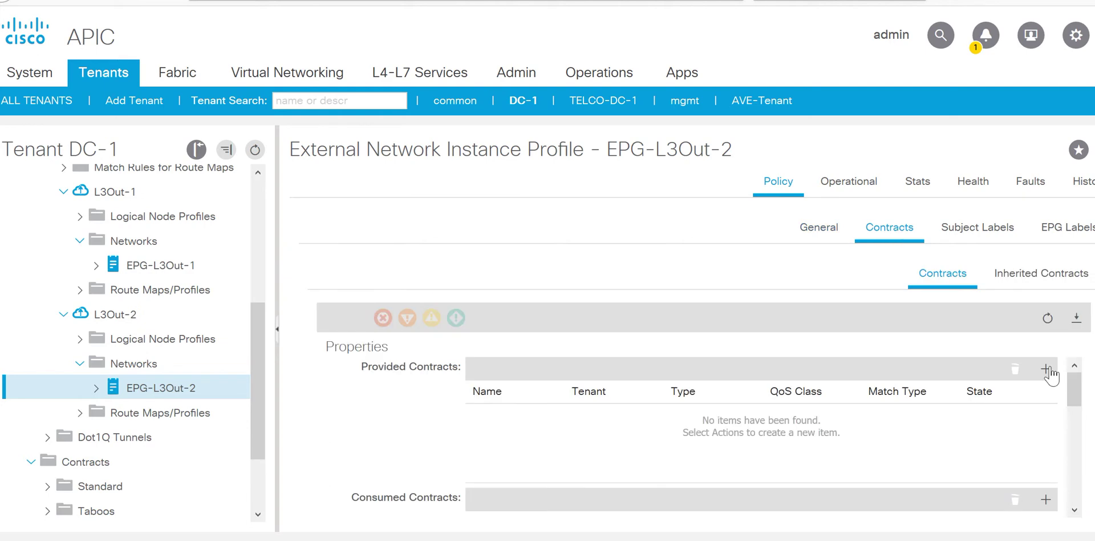
pyautogui.click(1047, 370)
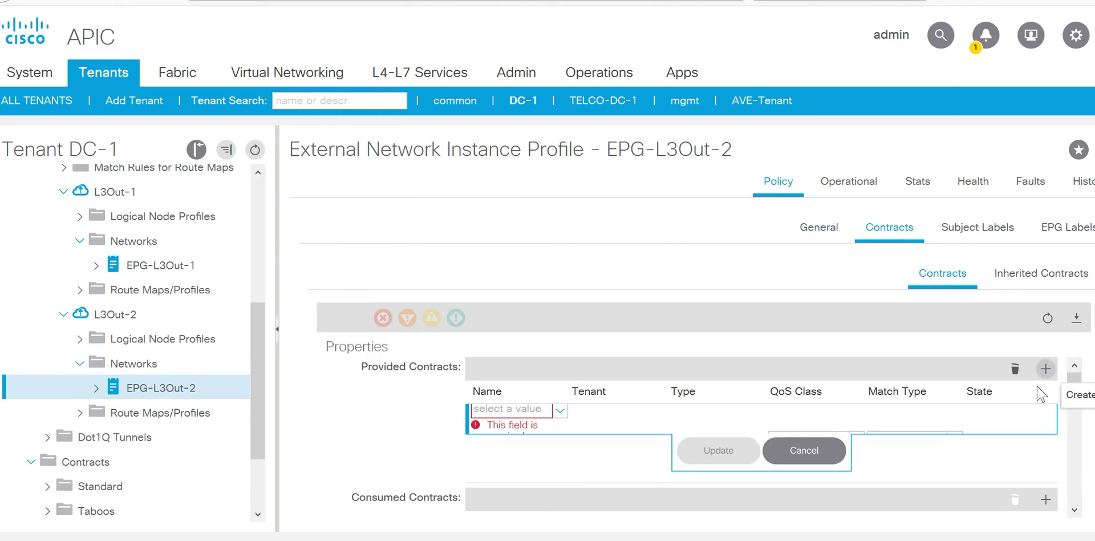
pyautogui.click(560, 411)
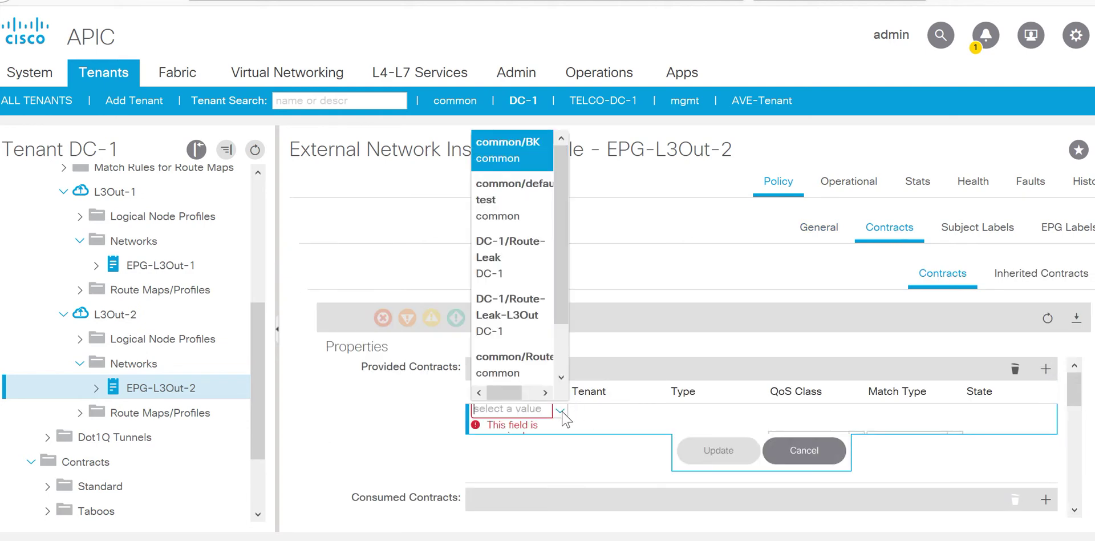
pyautogui.click(542, 326)
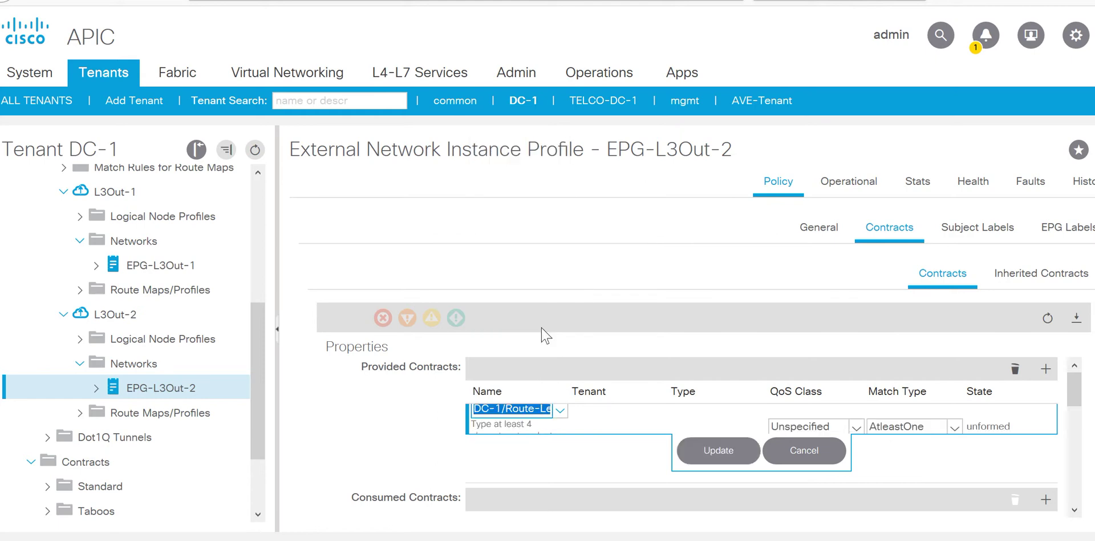
pyautogui.click(721, 456)
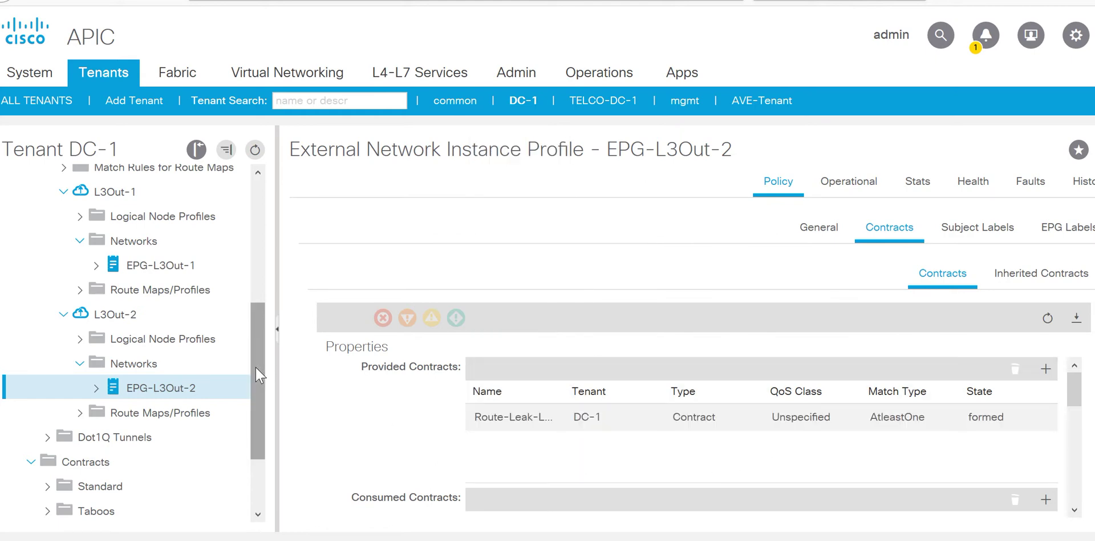
pyautogui.scroll(-4, 257, 393)
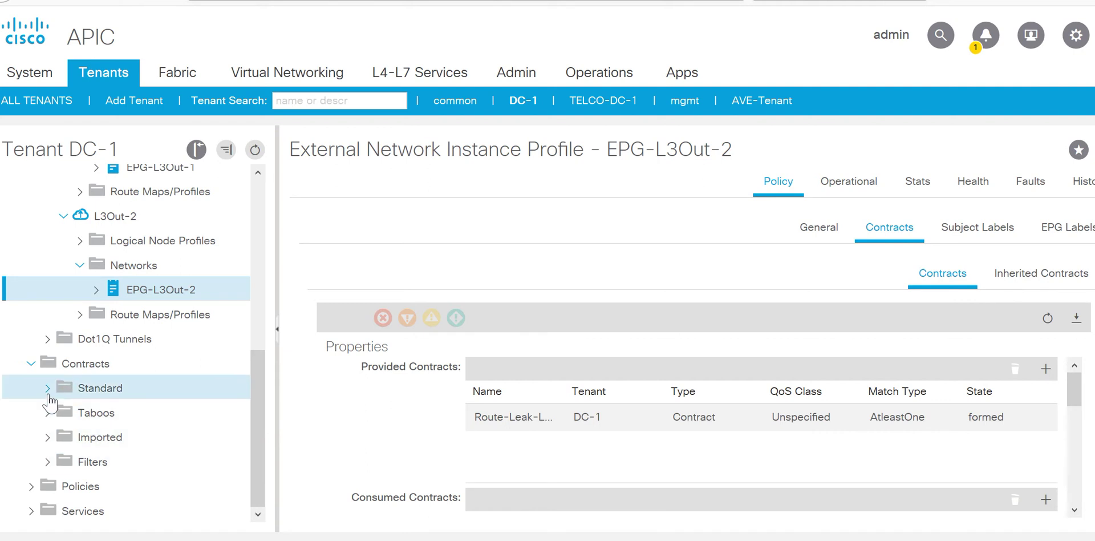
pyautogui.click(48, 390)
# Show the Route-Leak-L3Out contract topology and arrange the EPG-L3Out-2 and EPG-L3Out-1 nodes
pyautogui.click(162, 438)
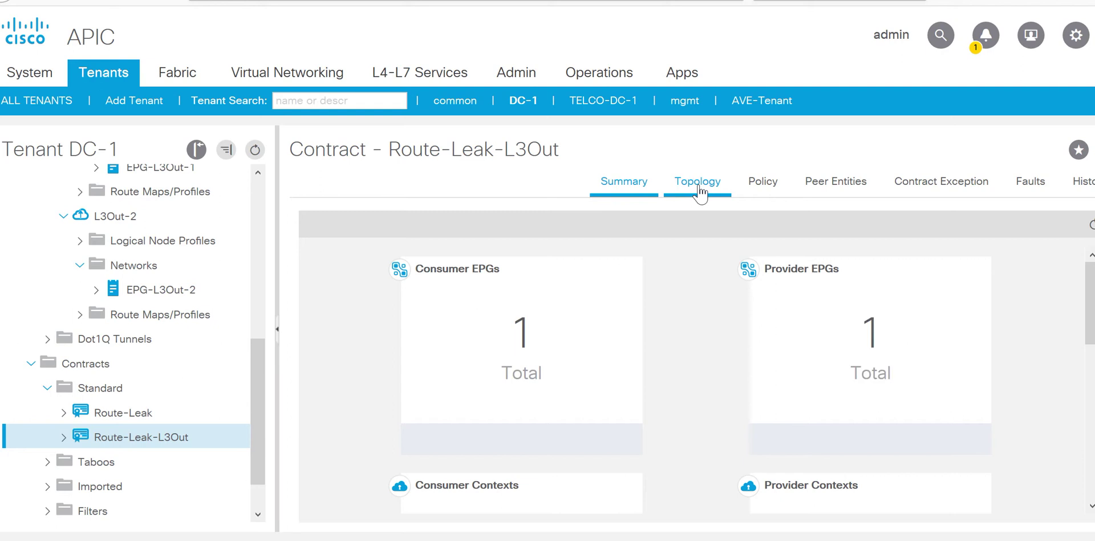
pyautogui.click(698, 182)
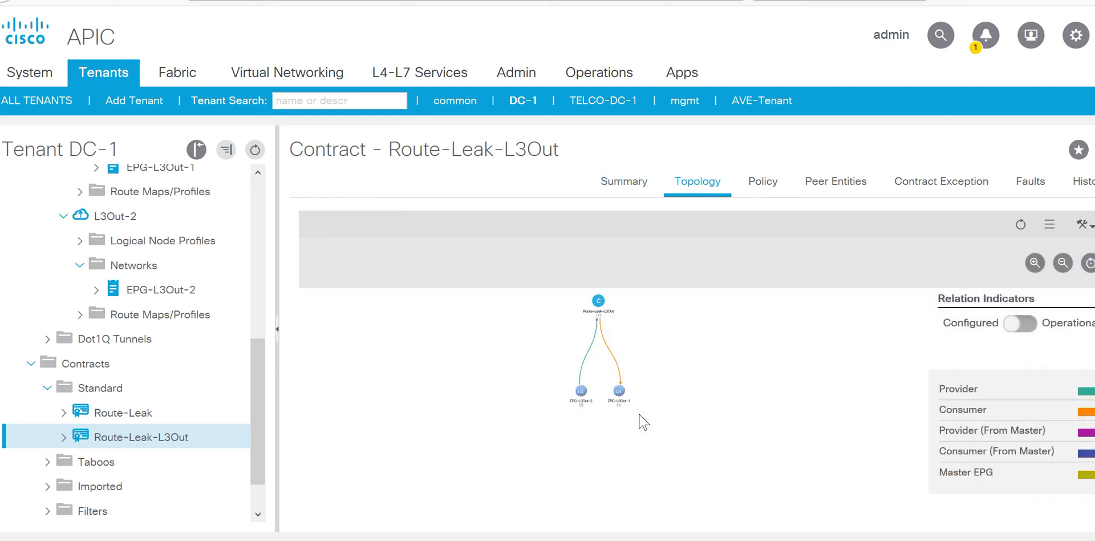
pyautogui.moveTo(580, 392); pyautogui.dragTo(546, 398)
pyautogui.moveTo(620, 393); pyautogui.dragTo(643, 409)
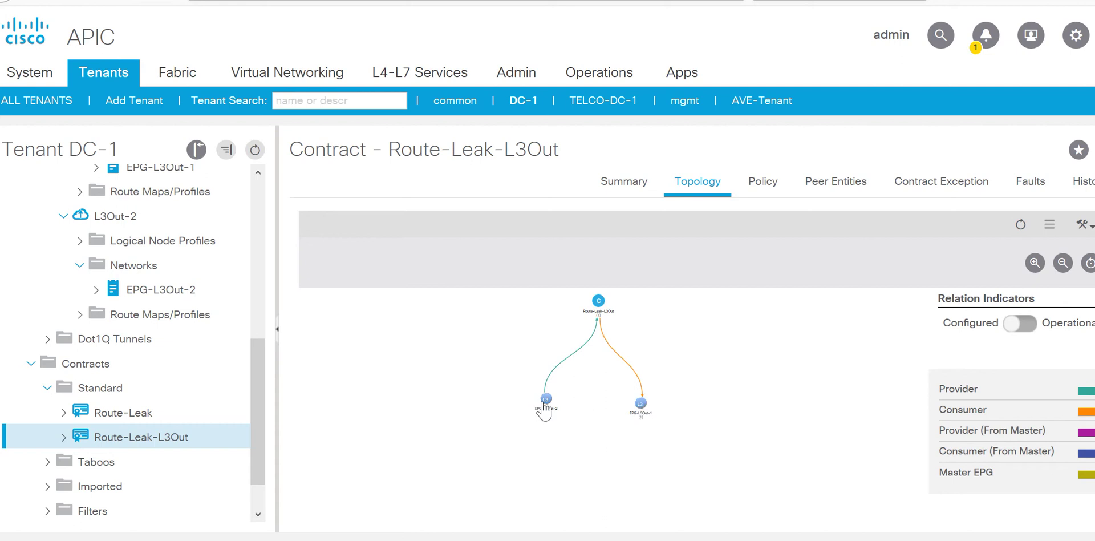
pyautogui.moveTo(545, 405)
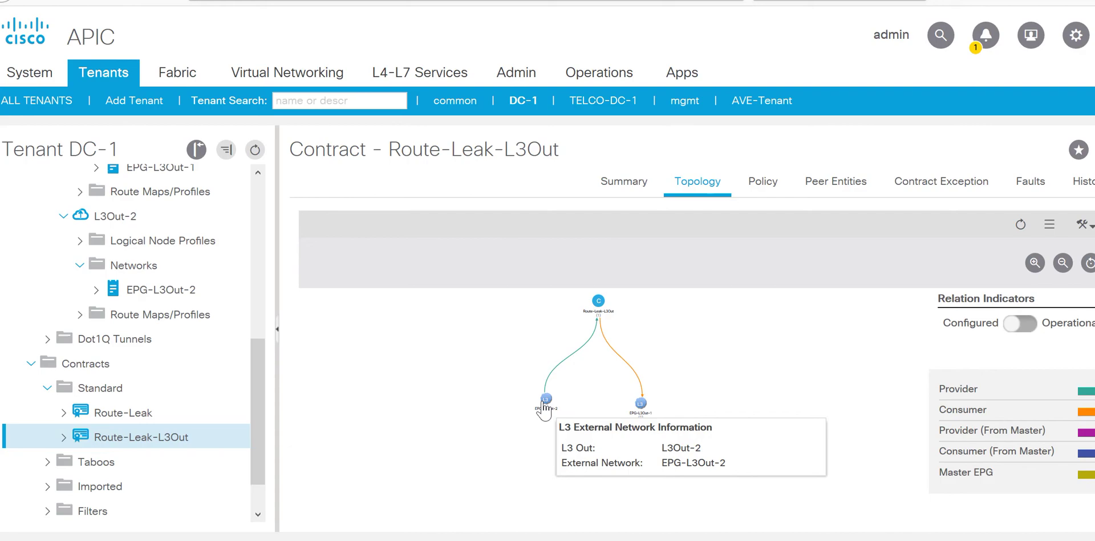
# On Leaf_101, rerun 'show ip route vrf DC-1:VRF-3' to confirm 200.1.1.0/24 is still missing
pyautogui.hotkey('alt', 'Tab')
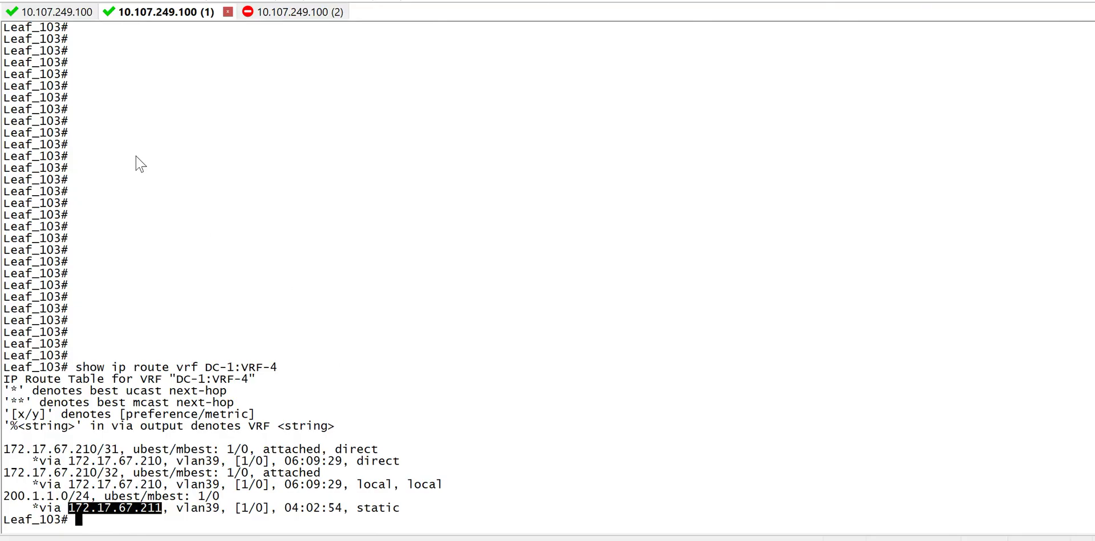
pyautogui.click(24, 17)
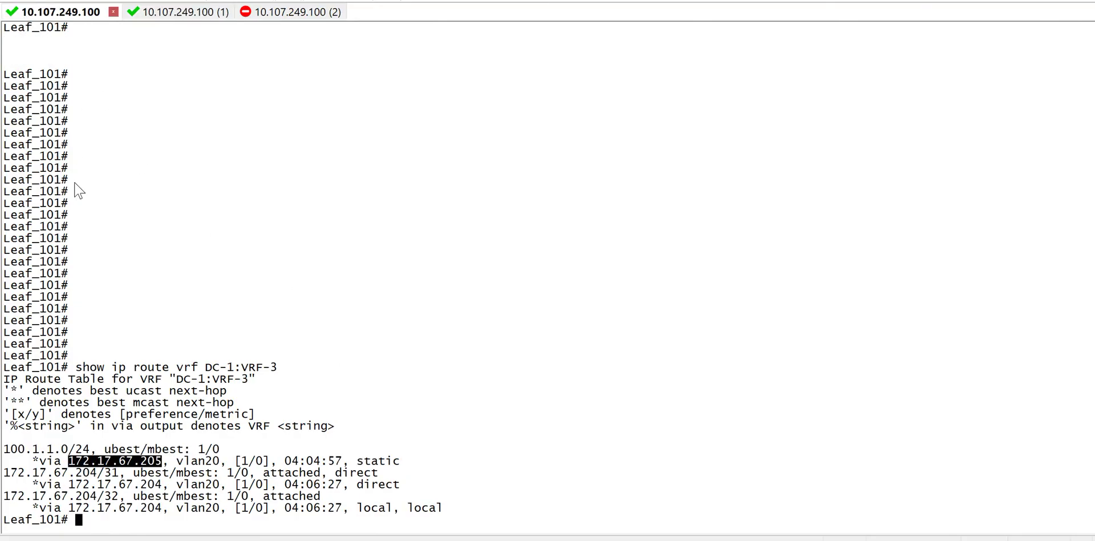
pyautogui.press('Up')
pyautogui.press('Return')
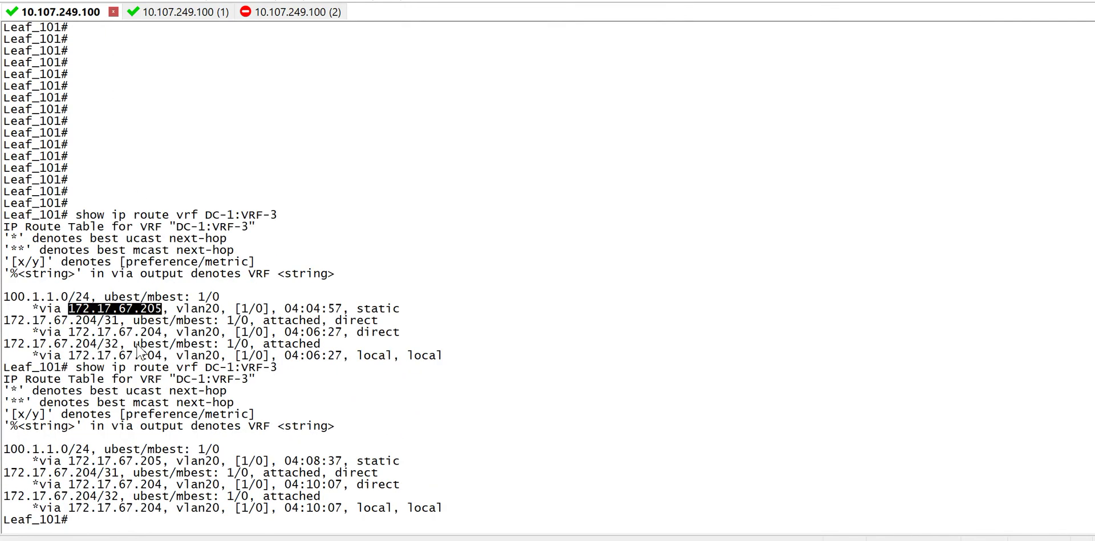
pyautogui.press('Return')
pyautogui.press('Return')
pyautogui.press('Up')
pyautogui.press('Return')
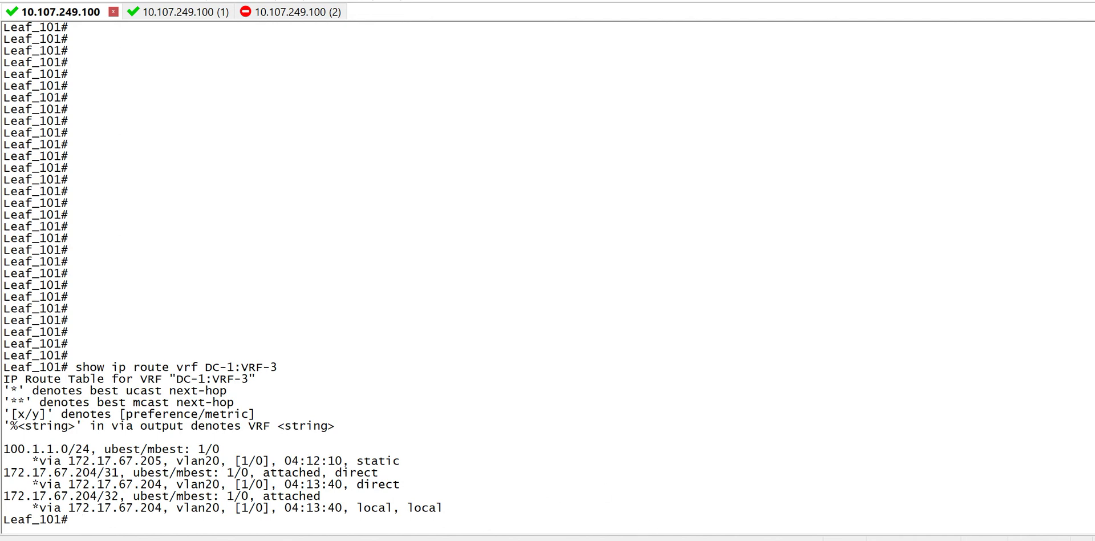
# Change the Route-Leak-L3Out contract scope from VRF to Tenant and submit past the usage warning
pyautogui.moveTo(624, 540)
pyautogui.click(649, 515)
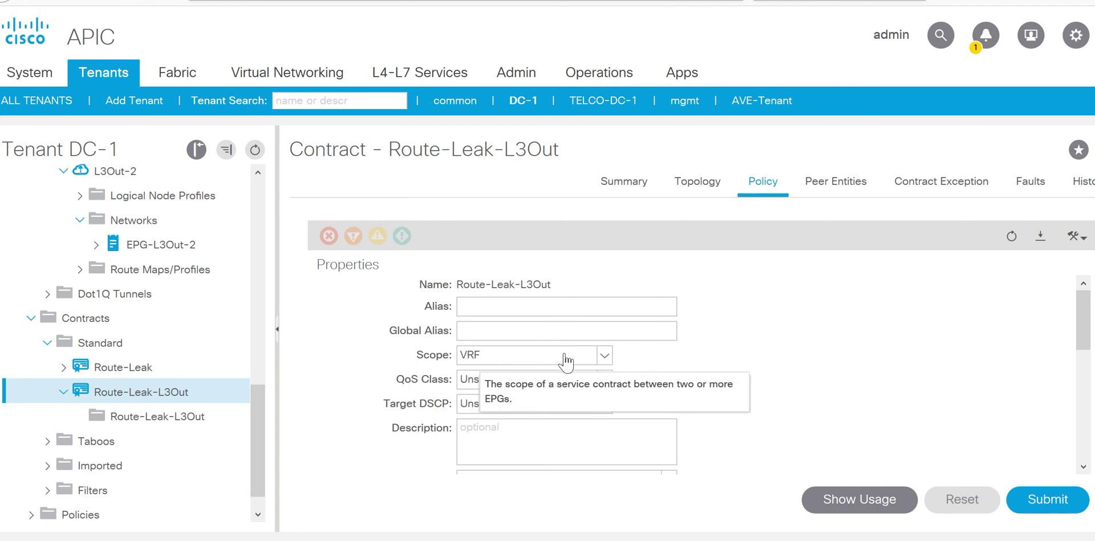
pyautogui.click(605, 356)
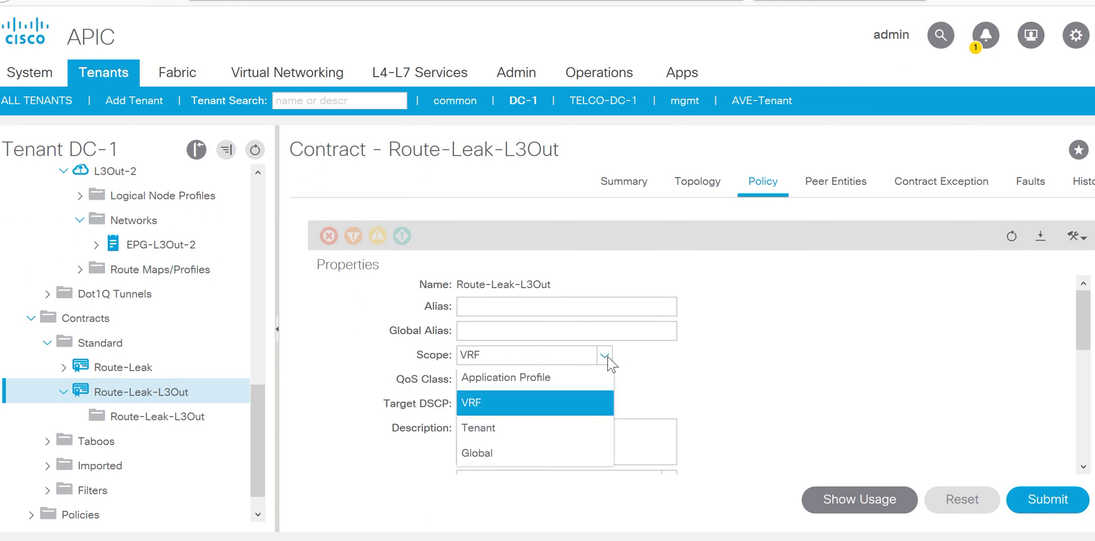
pyautogui.click(539, 431)
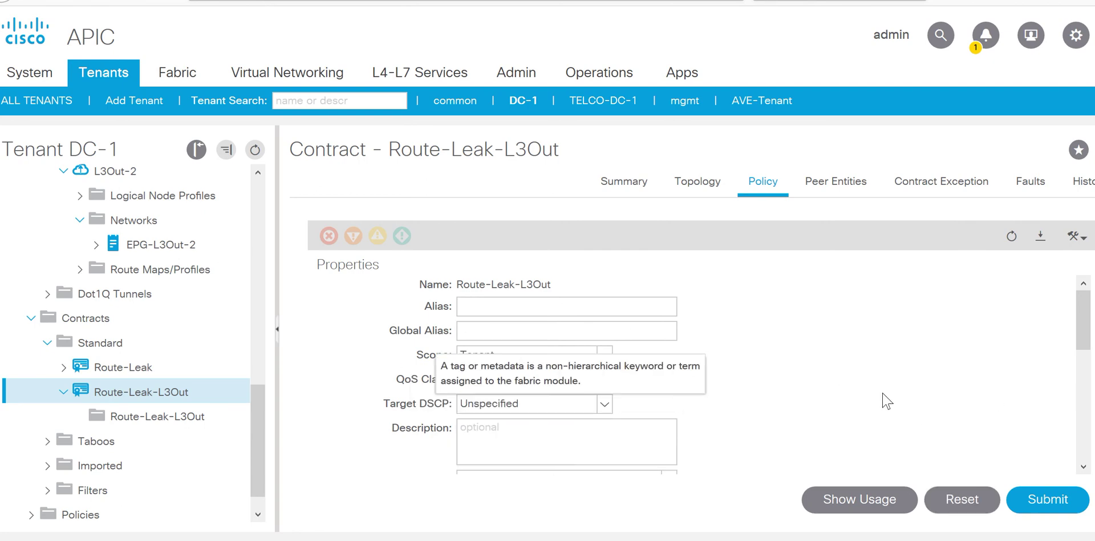
pyautogui.click(1049, 505)
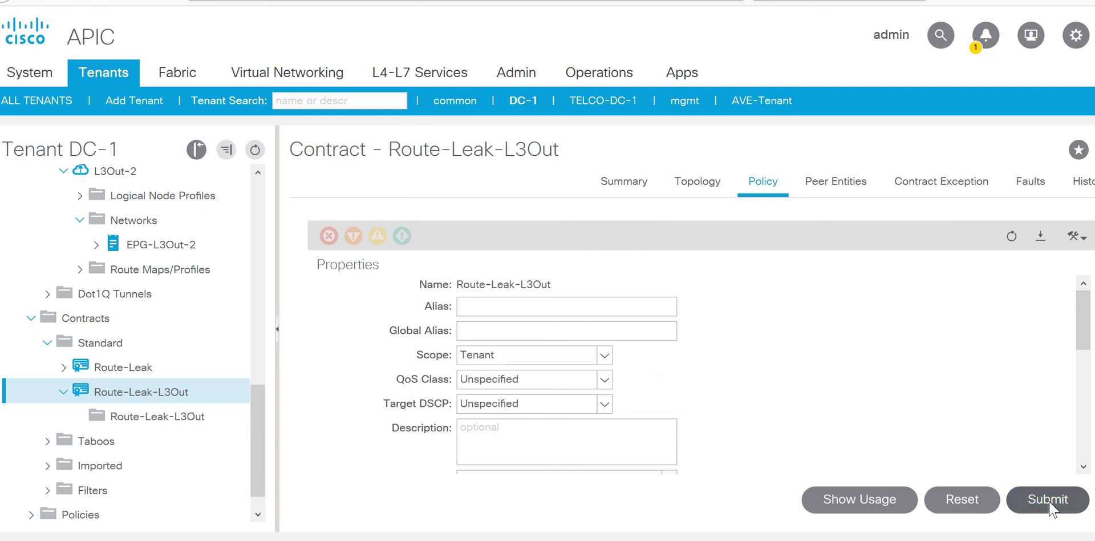
pyautogui.click(852, 472)
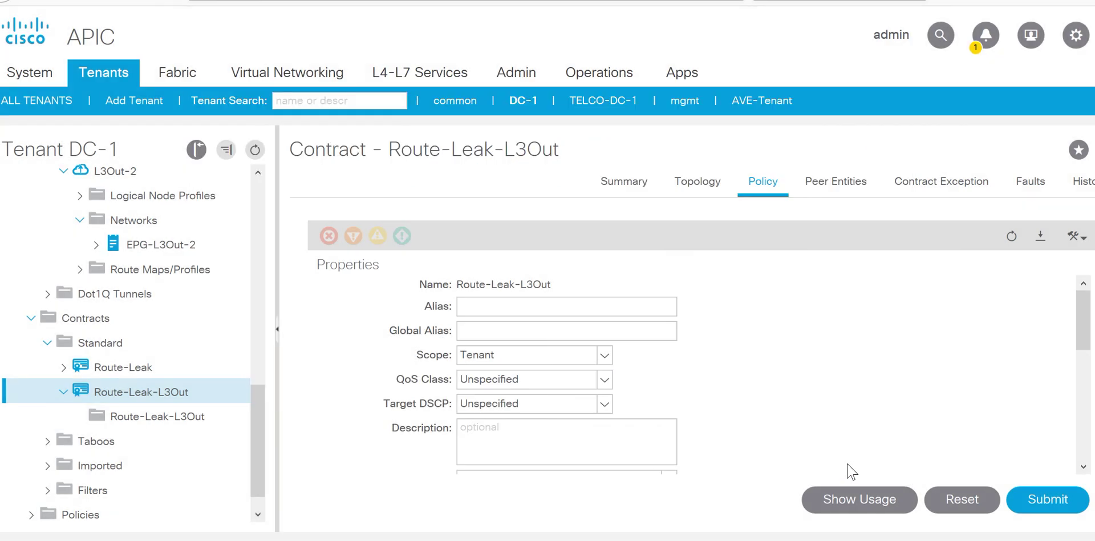
# Rerun the VRF-3 route check on Leaf_101 and highlight the leaked 200.1.1.0/24 route
pyautogui.hotkey('alt', 'Tab')
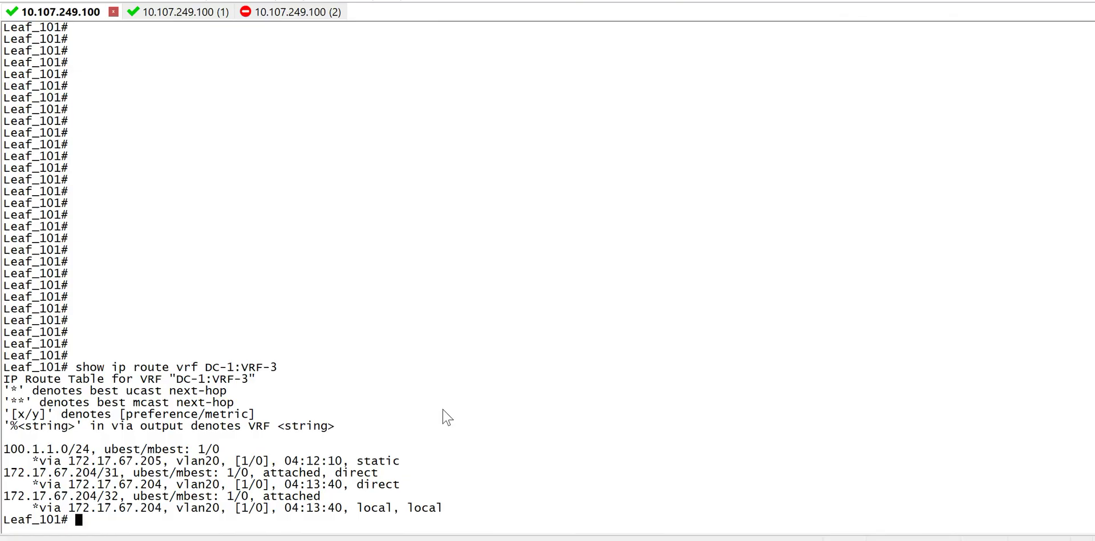
pyautogui.press('Up')
pyautogui.press('Return')
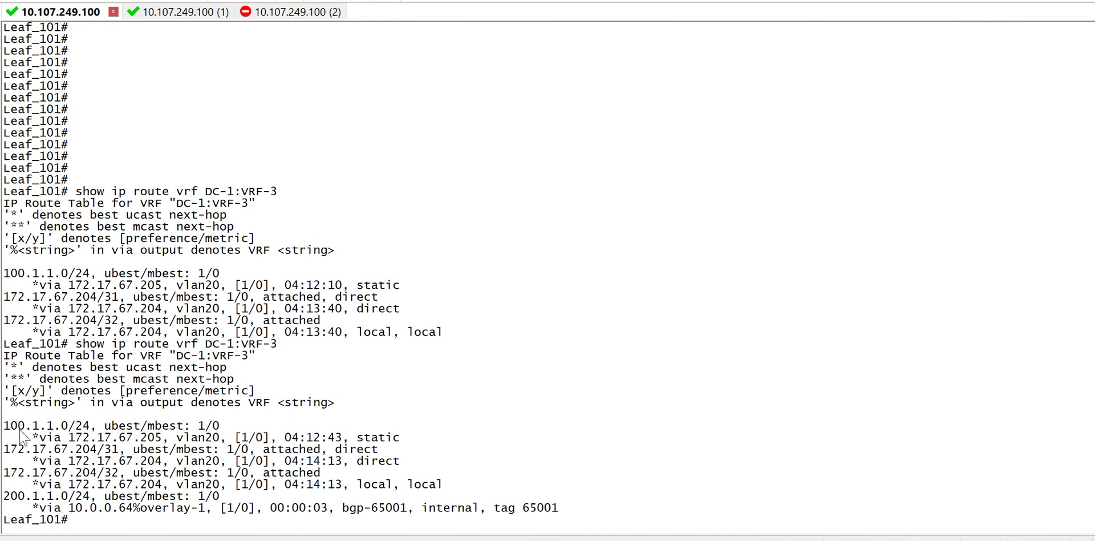
pyautogui.moveTo(4, 426); pyautogui.dragTo(55, 437)
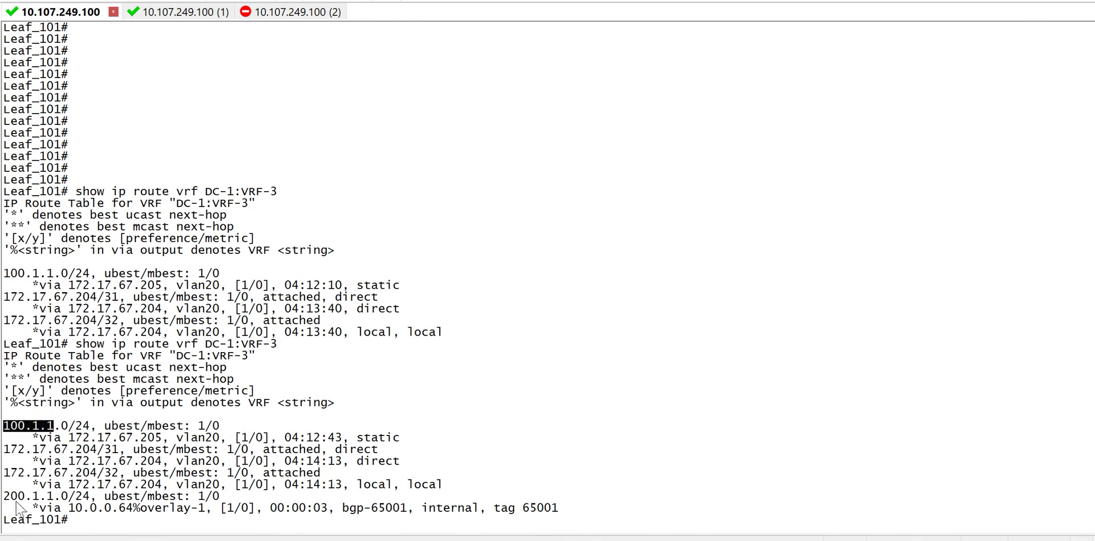
pyautogui.moveTo(3, 495); pyautogui.dragTo(94, 507)
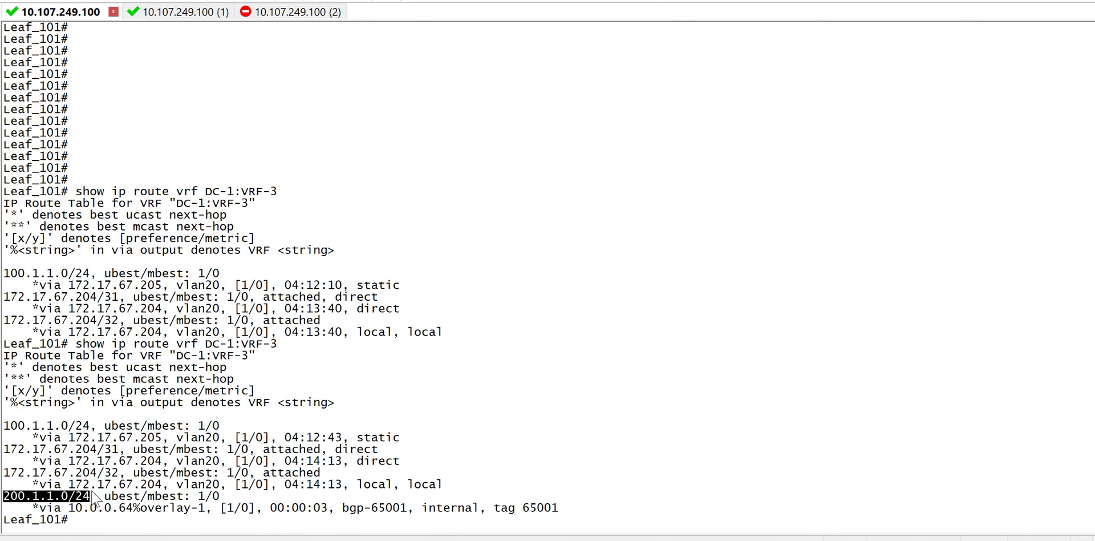
# Rerun 'show ip route vrf DC-1:VRF-4' on Leaf_103 and highlight the leaked 100.1.1.0 route
pyautogui.click(151, 12)
pyautogui.press('Return')
pyautogui.press('Return')
pyautogui.press('Return')
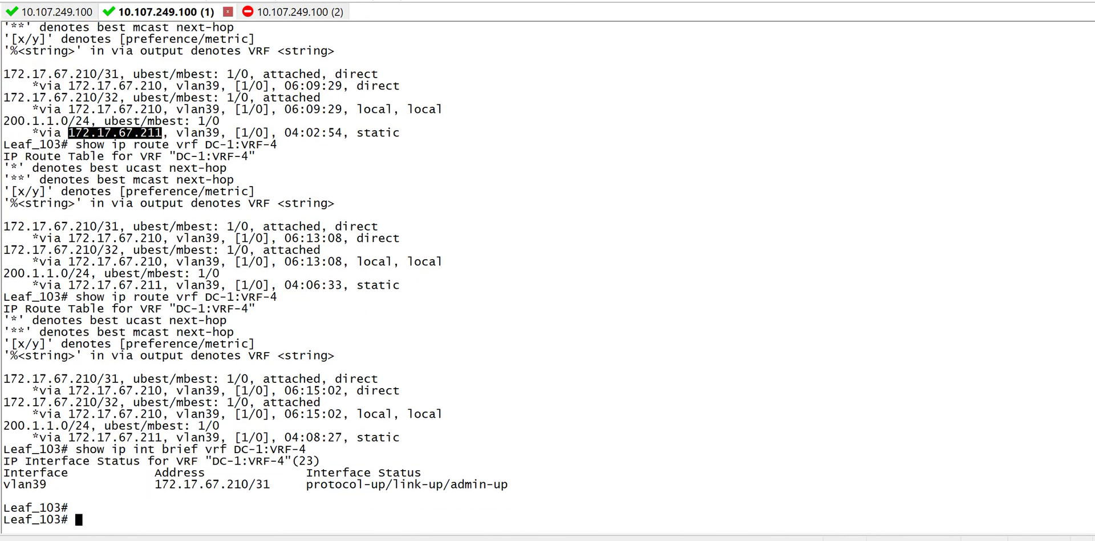
pyautogui.press('Up')
pyautogui.press('Up')
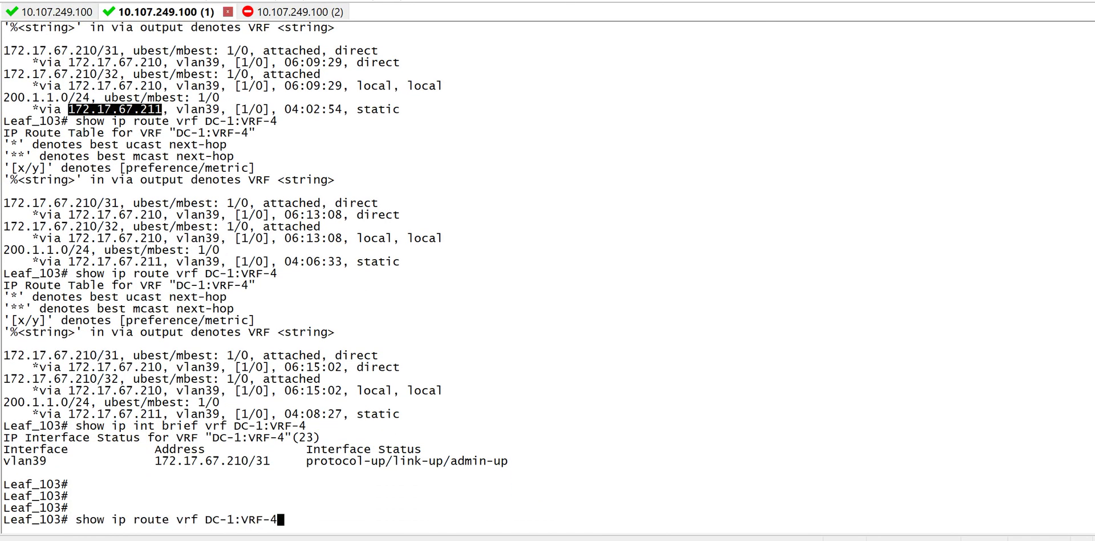
pyautogui.press('Return')
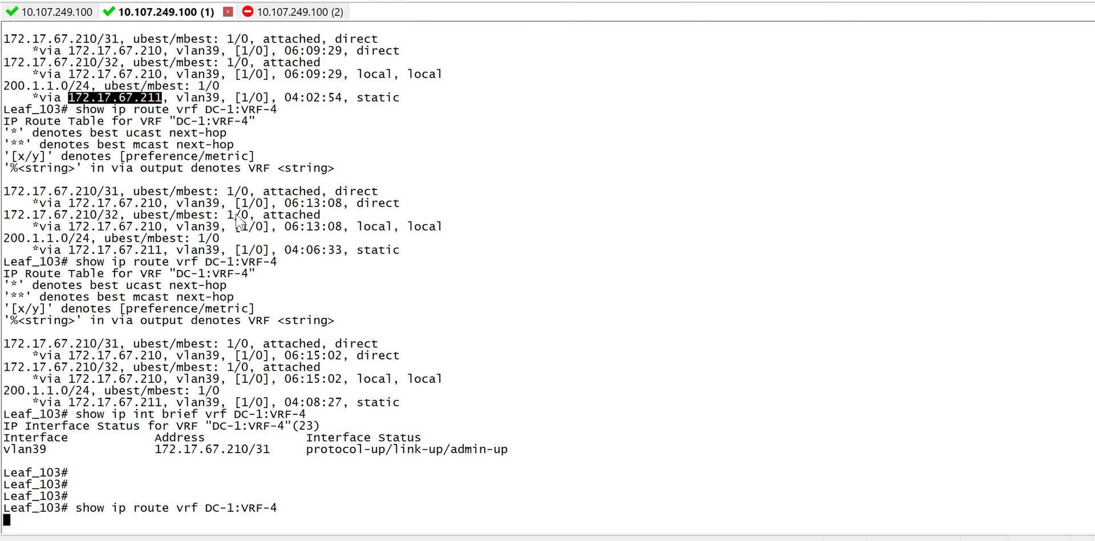
pyautogui.moveTo(3, 425); pyautogui.dragTo(69, 426)
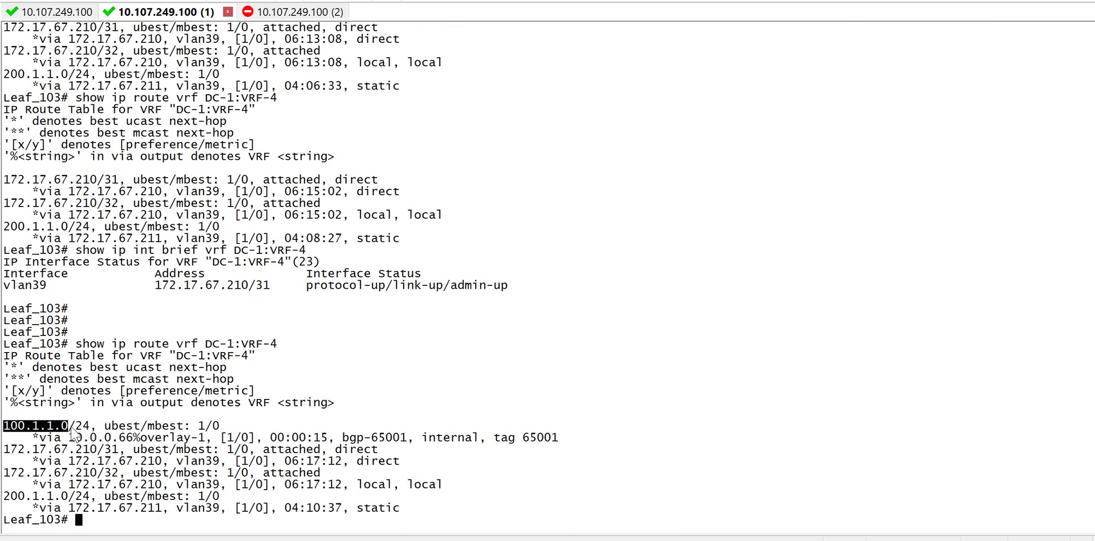
pyautogui.moveTo(3, 495); pyautogui.dragTo(68, 495)
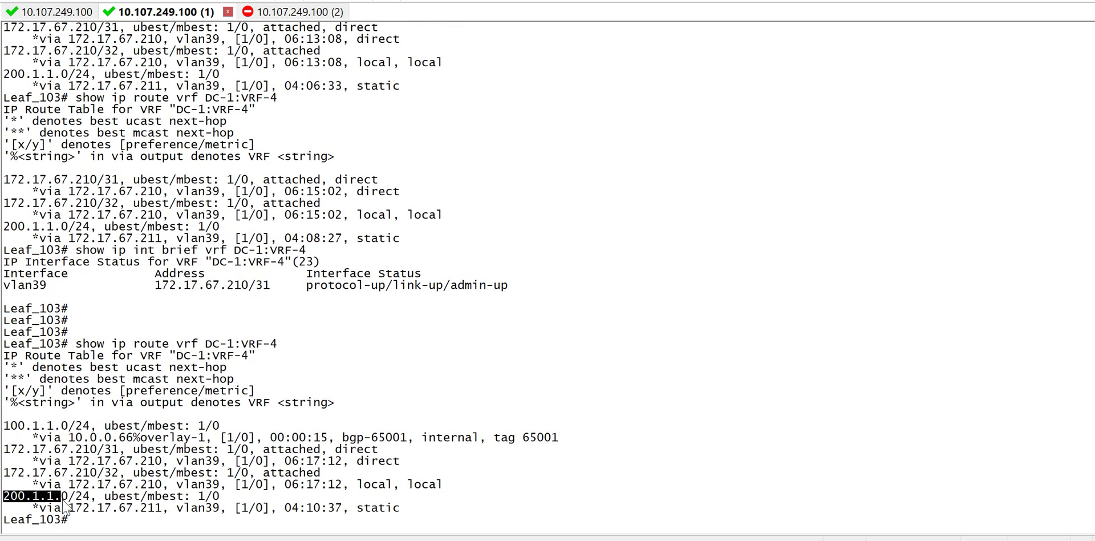